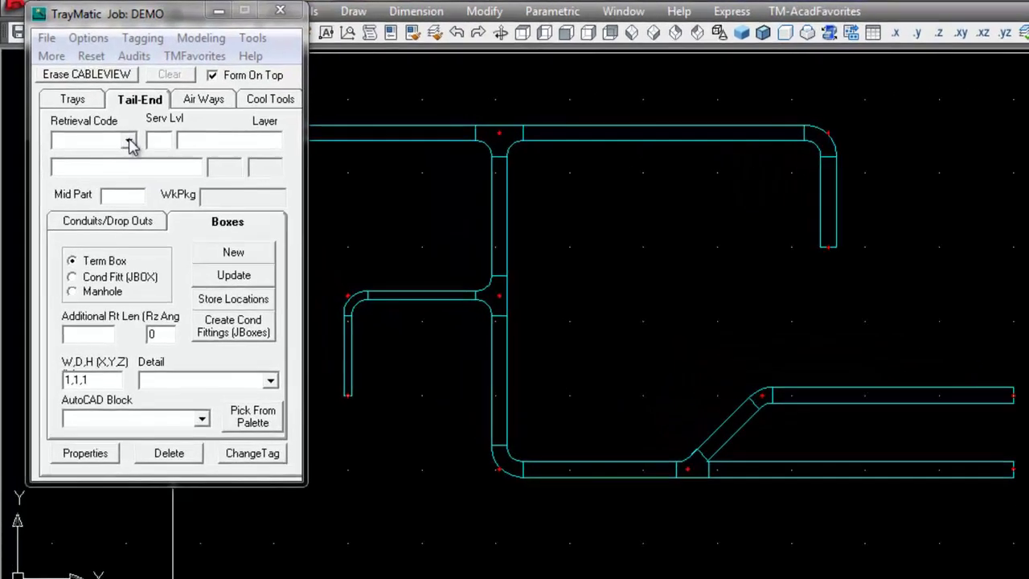
Step: Configure the term box with retrieval code MTR, detail DET-M01 and AutoCAD block MOTOR
{"action": "left_click", "coordinate": [110, 122]}
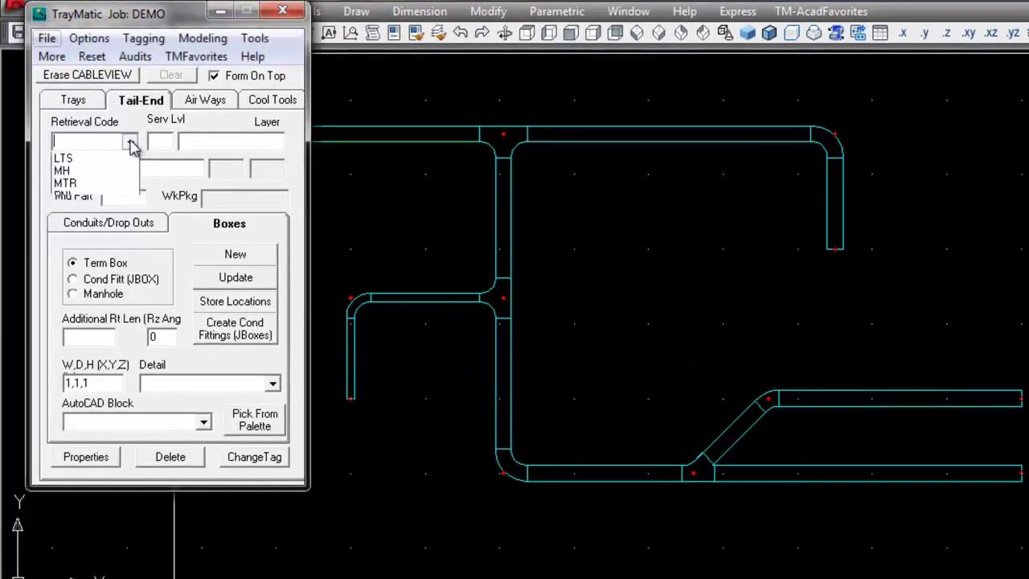
{"action": "left_click", "coordinate": [86, 209]}
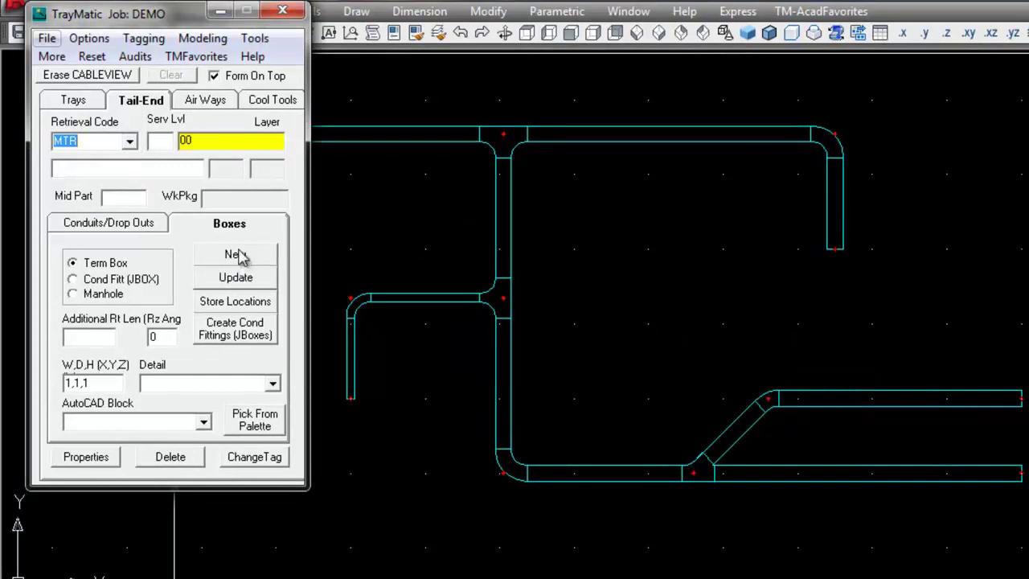
{"action": "left_click", "coordinate": [205, 423]}
{"action": "scroll", "coordinate": [207, 474], "scroll_direction": "down", "scroll_amount": 3}
{"action": "left_click", "coordinate": [121, 501]}
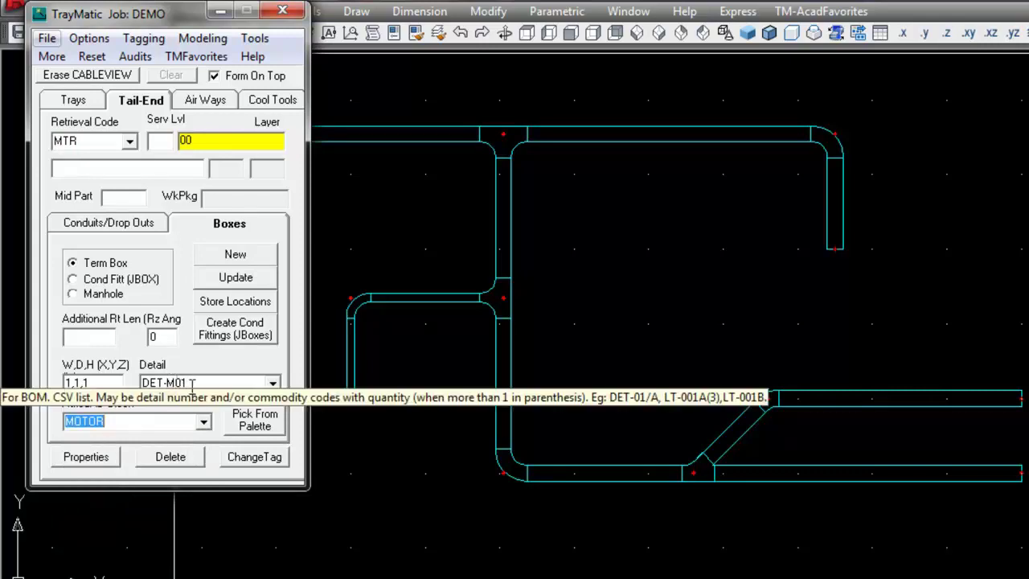
Step: Place term boxes PAX-700B beside the upper tray bend and PBA-300B beyond the end of the upper branch tray
{"action": "left_click", "coordinate": [243, 251]}
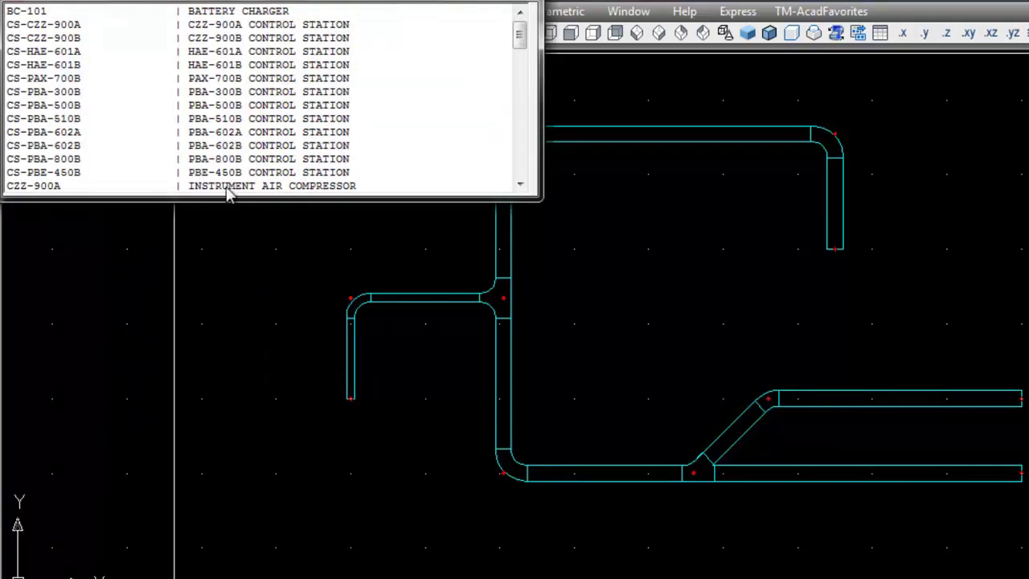
{"action": "left_click_drag", "start_coordinate": [518, 38], "coordinate": [521, 93]}
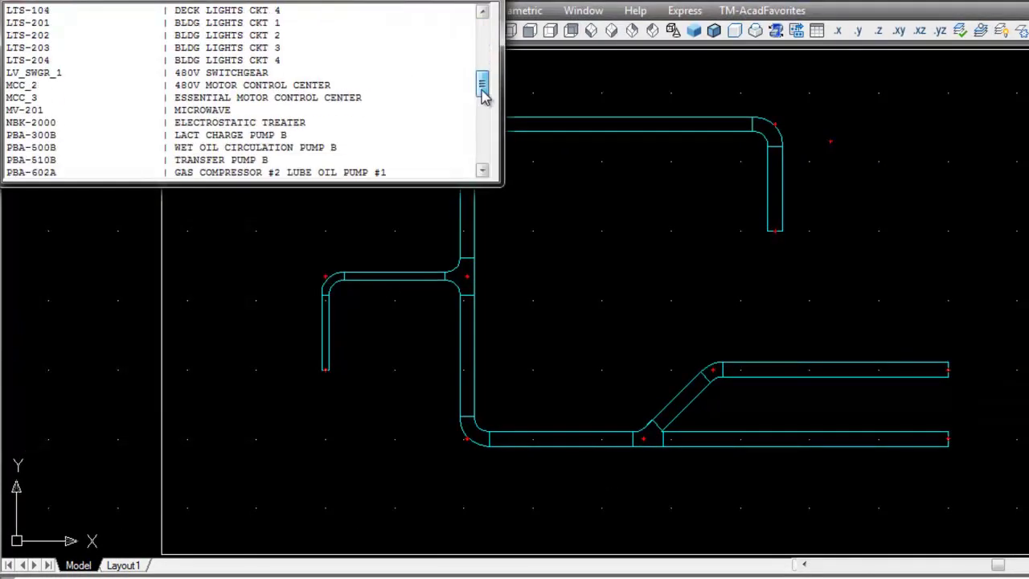
{"action": "scroll", "coordinate": [482, 84], "scroll_direction": "down", "scroll_amount": 2}
{"action": "double_click", "coordinate": [75, 61]}
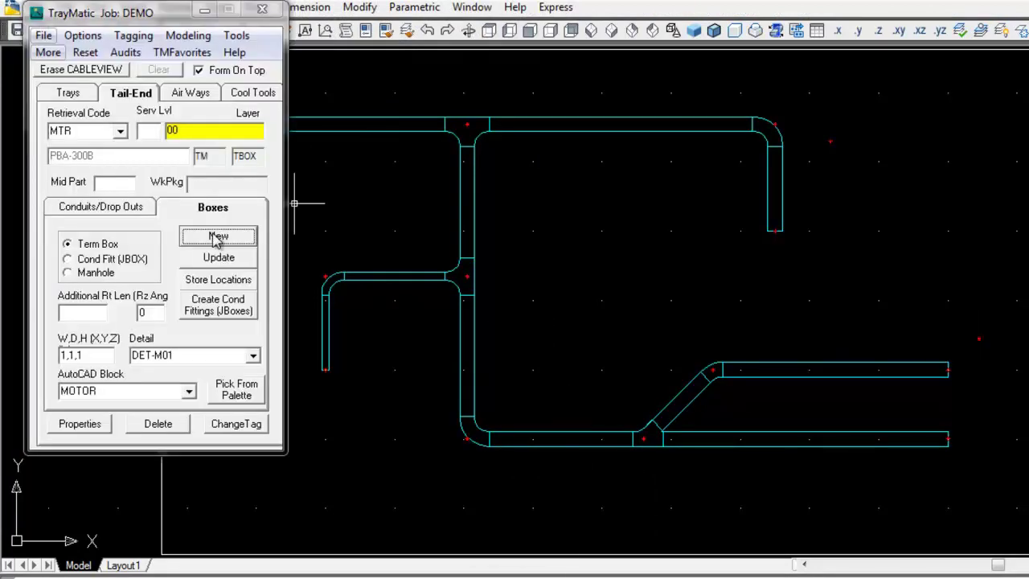
Step: Place term boxes PBA-500B just beyond the lower tray's end and PBA-510B in the open area below PAX-700B
{"action": "left_click", "coordinate": [219, 238]}
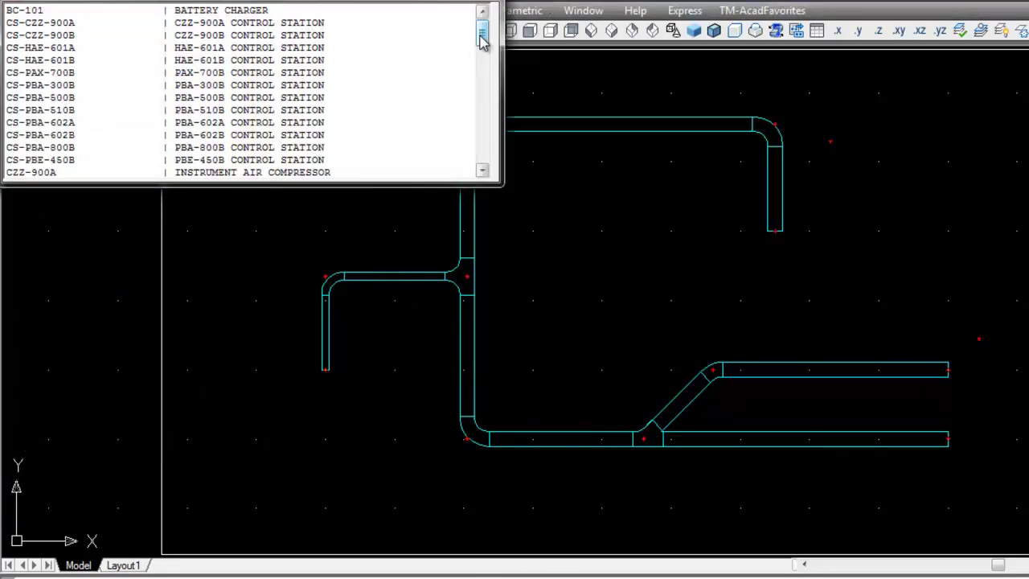
{"action": "scroll", "coordinate": [481, 86], "scroll_direction": "down", "scroll_amount": 8}
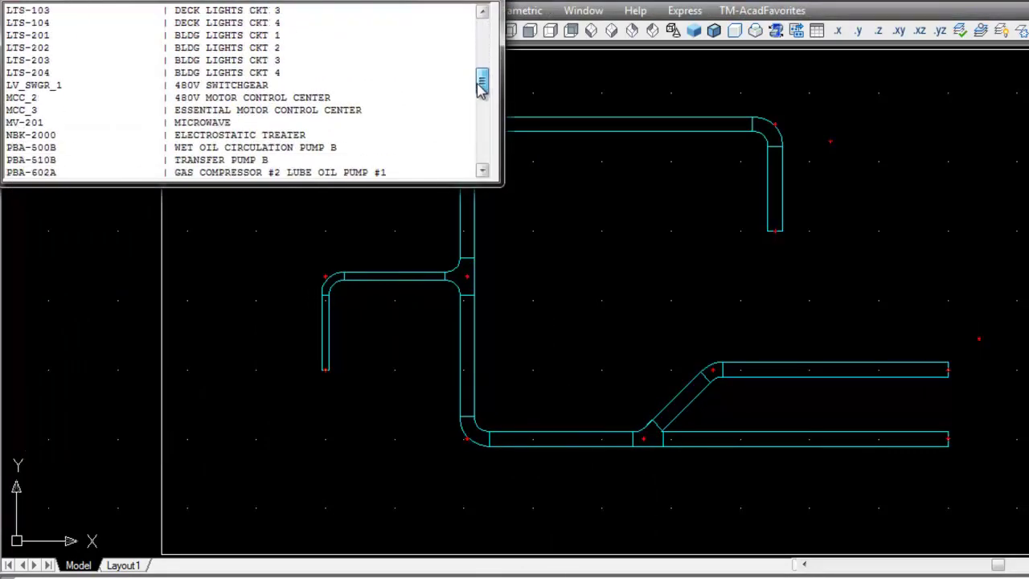
{"action": "scroll", "coordinate": [137, 143], "scroll_direction": "down", "scroll_amount": 1}
{"action": "double_click", "coordinate": [128, 135]}
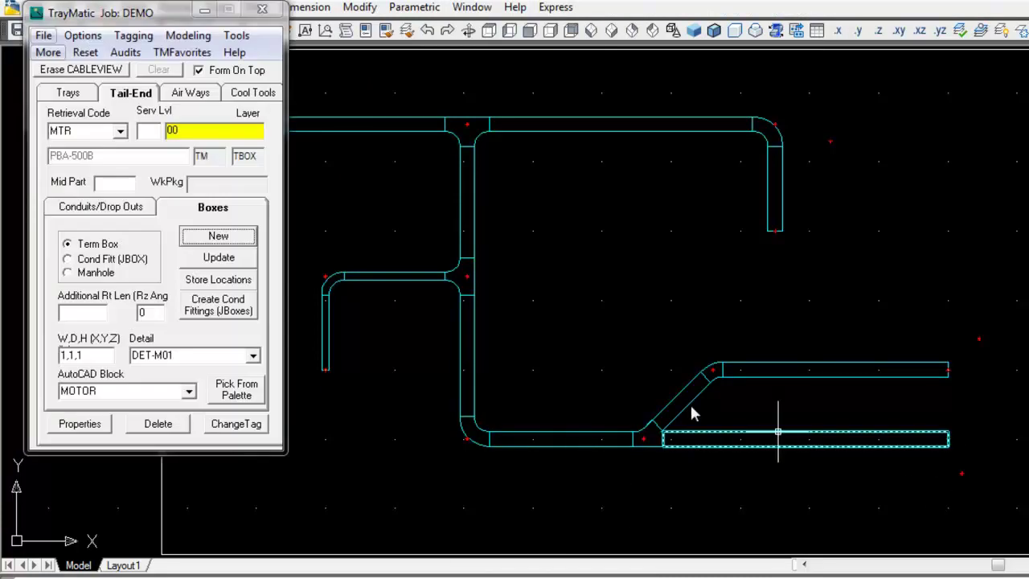
{"action": "left_click", "coordinate": [219, 235]}
{"action": "left_click_drag", "start_coordinate": [483, 36], "coordinate": [473, 94]}
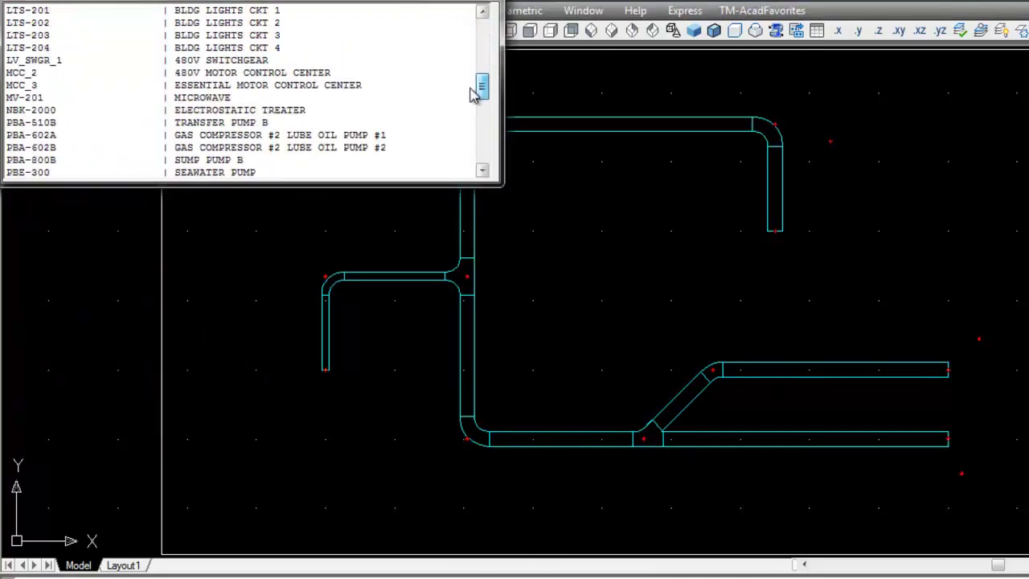
{"action": "double_click", "coordinate": [242, 122]}
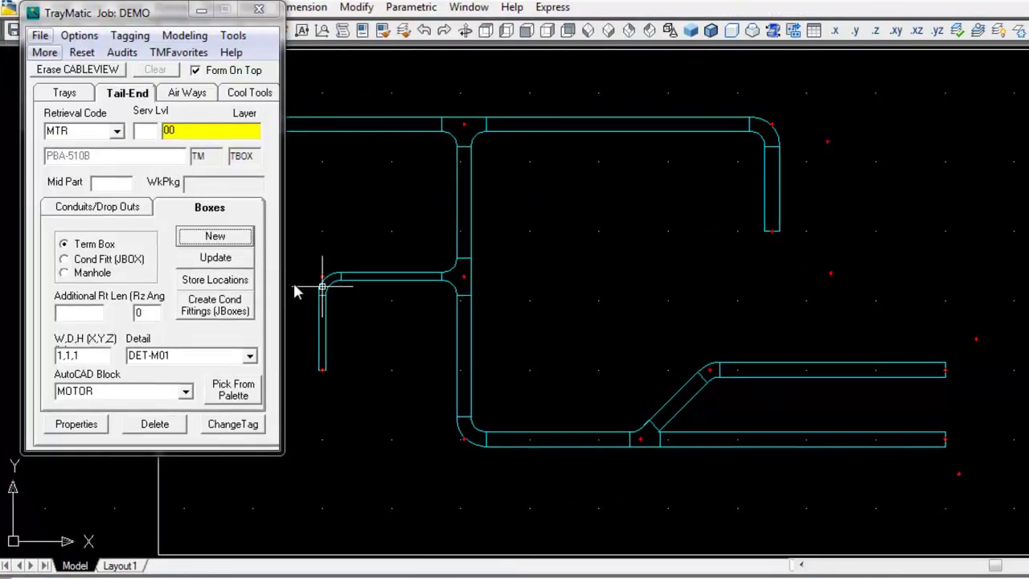
Step: Select the four placed pump term boxes and show and tag them in the drawing
{"action": "left_click", "coordinate": [226, 94]}
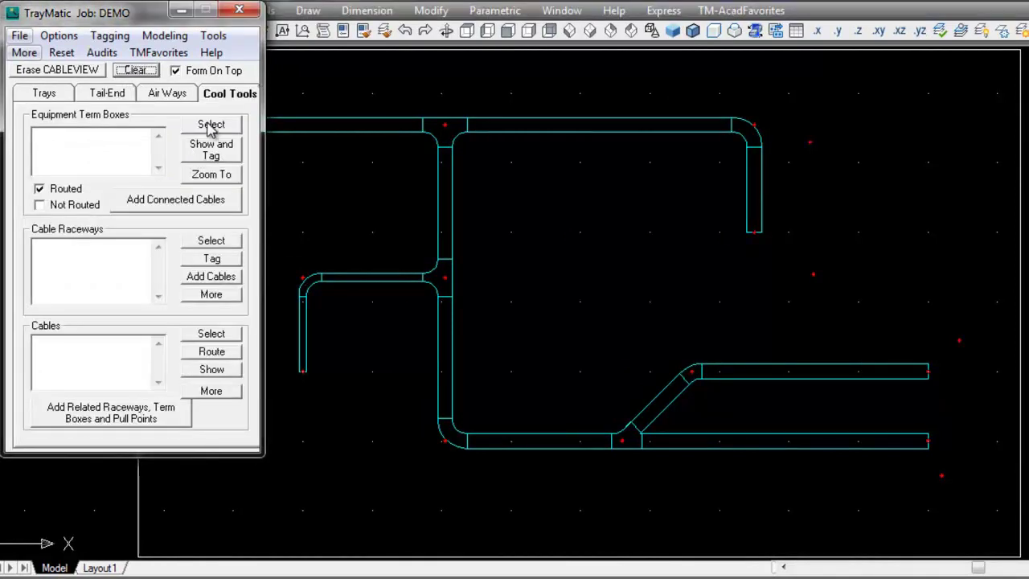
{"action": "left_click", "coordinate": [210, 125]}
{"action": "left_click", "coordinate": [768, 90]}
{"action": "left_click", "coordinate": [994, 509]}
{"action": "right_click", "coordinate": [993, 508]}
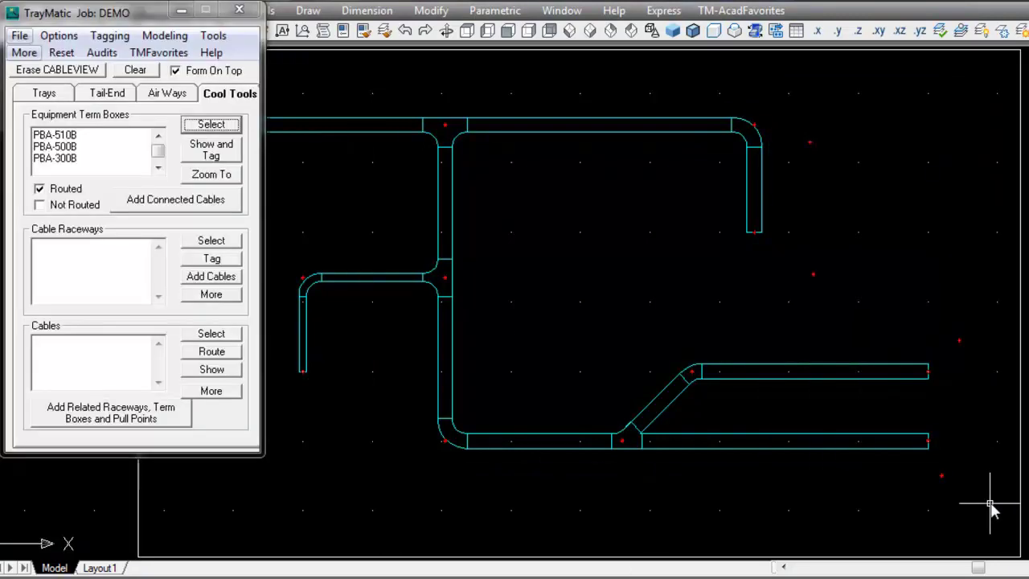
{"action": "left_click", "coordinate": [213, 154]}
{"action": "scroll", "coordinate": [974, 409], "scroll_direction": "up", "scroll_amount": 2}
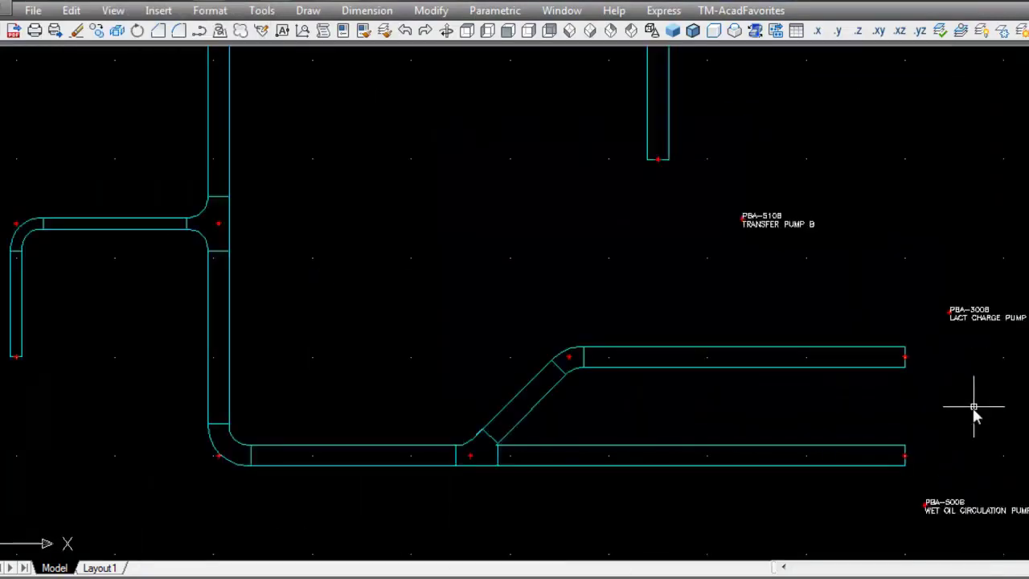
{"action": "middle_click_drag", "start_coordinate": [850, 145], "coordinate": [850, 281]}
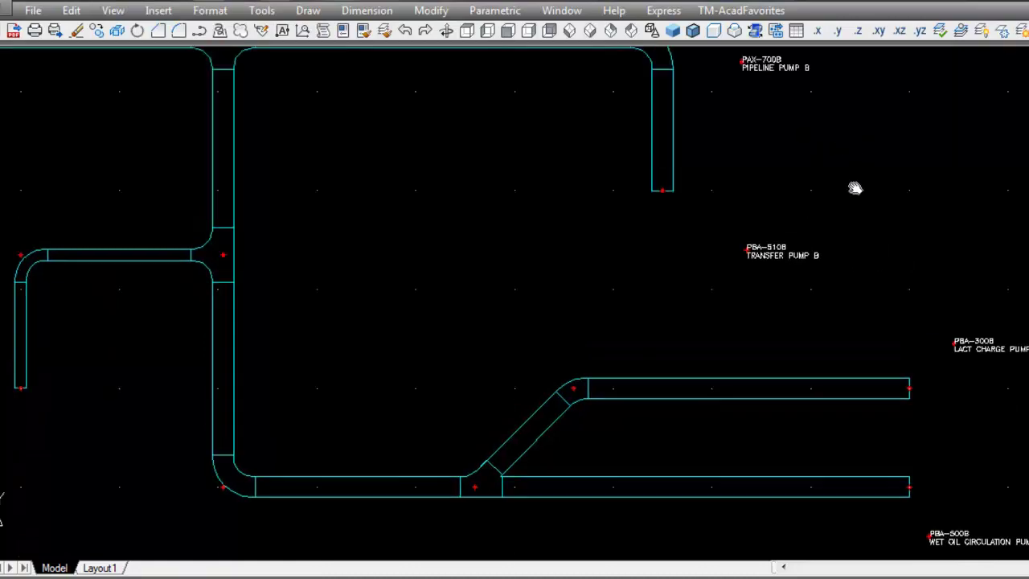
{"action": "scroll", "coordinate": [852, 268], "scroll_direction": "up", "scroll_amount": 1}
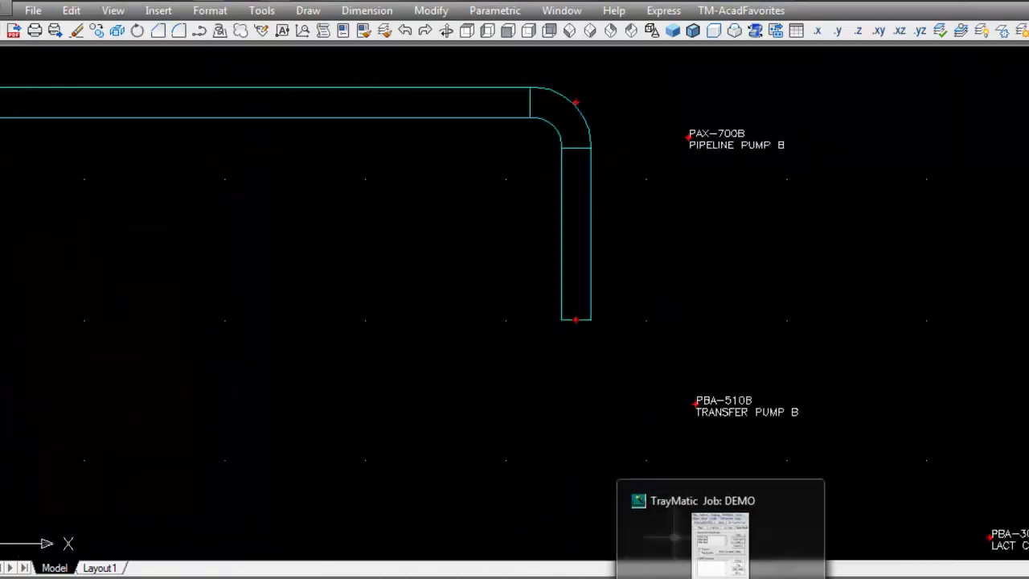
Step: Configure the term box with retrieval code PNL, detail DET-200 and AutoCAD block CS-1SW-SUP
{"action": "left_click", "coordinate": [719, 562]}
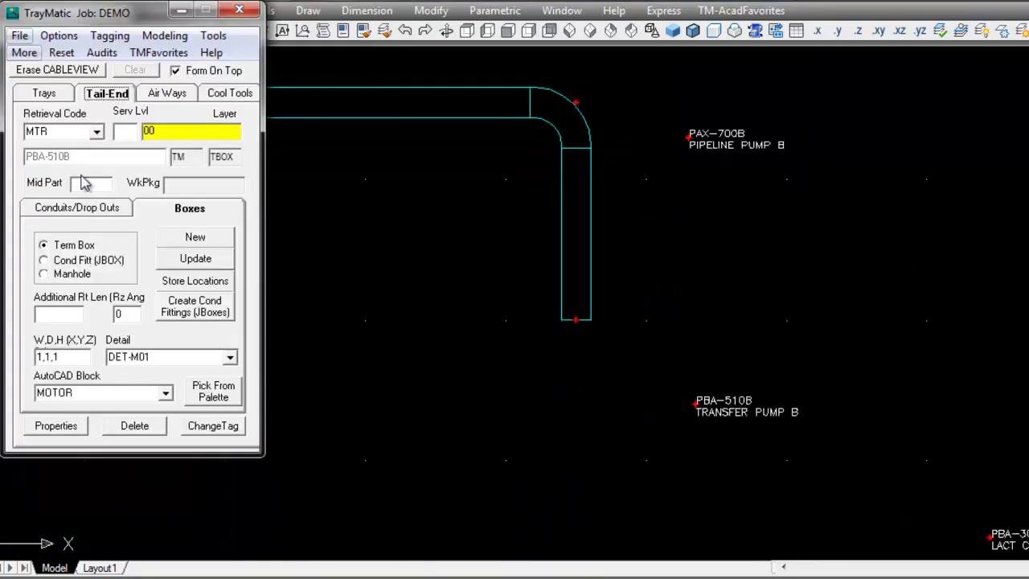
{"action": "left_click", "coordinate": [98, 132]}
{"action": "left_click", "coordinate": [50, 208]}
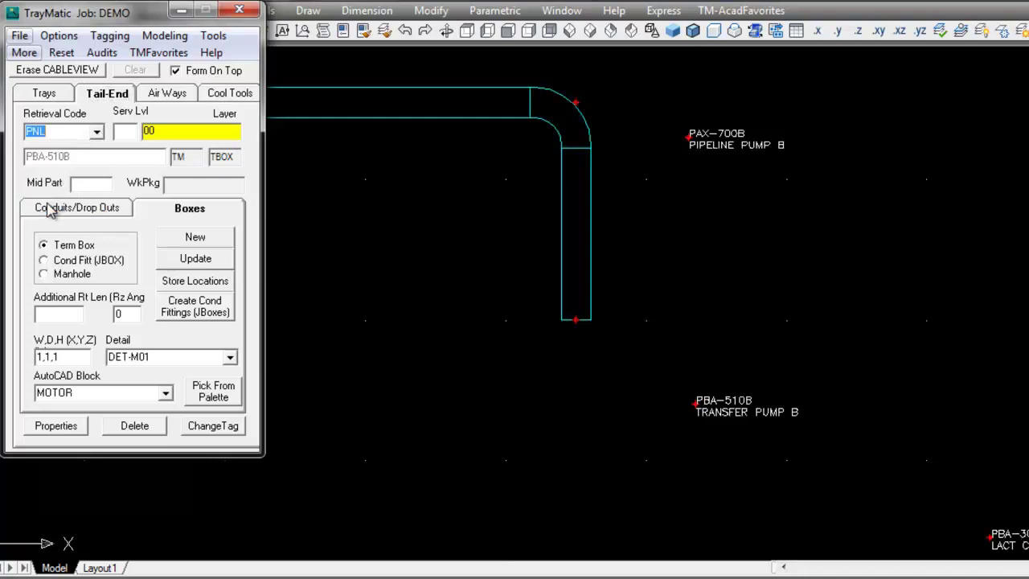
{"action": "left_click", "coordinate": [165, 393]}
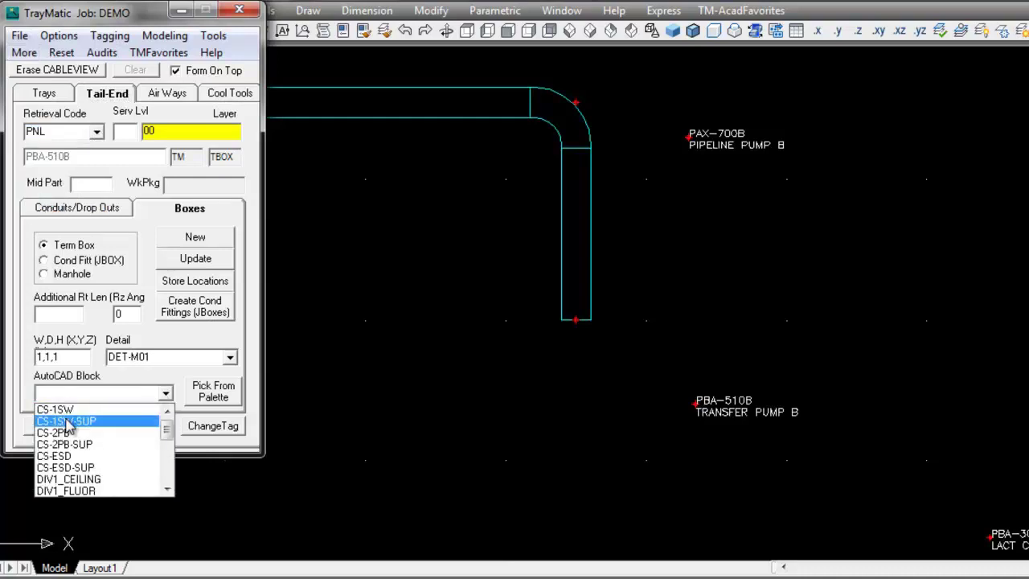
{"action": "left_click", "coordinate": [67, 422]}
Step: Place control stations CS-PAX-700B and CS-PBA-510B just below their pumps PAX-700B and PBA-510B
{"action": "left_click", "coordinate": [193, 239]}
{"action": "left_click", "coordinate": [39, 74]}
{"action": "left_click", "coordinate": [716, 187]}
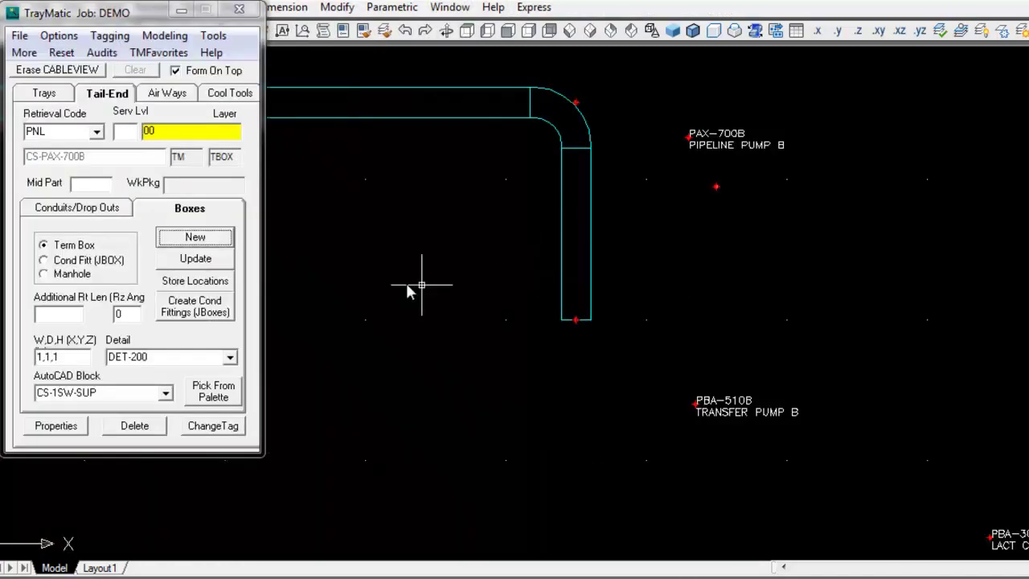
{"action": "left_click", "coordinate": [194, 241]}
{"action": "left_click", "coordinate": [41, 98]}
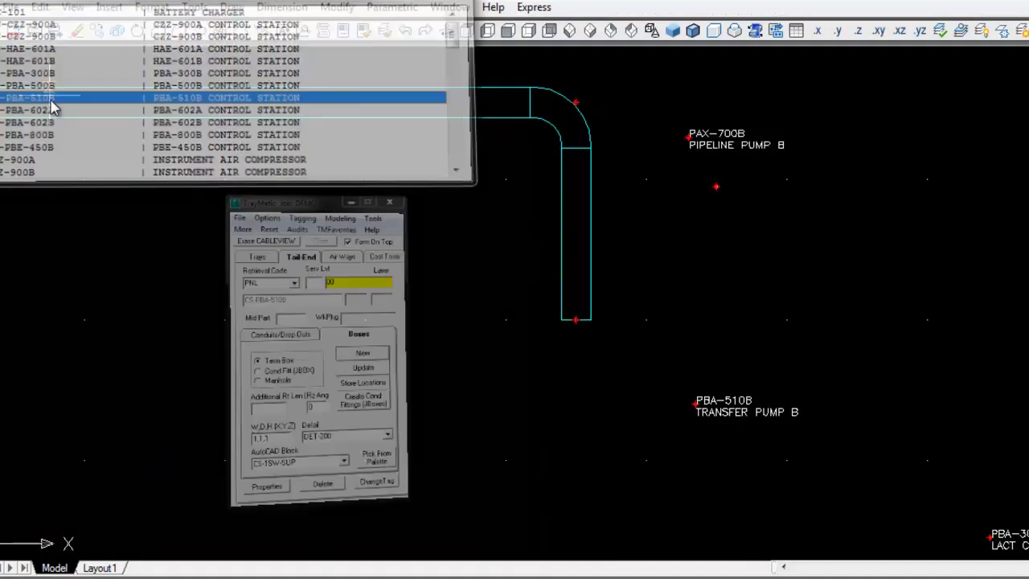
{"action": "left_click", "coordinate": [717, 461]}
Step: Place control stations CS-PBA-500B and CS-PBA-300B just below their pumps PBA-500B and PBA-300B
{"action": "middle_click_drag", "start_coordinate": [788, 459], "coordinate": [485, 113]}
{"action": "left_click", "coordinate": [195, 238]}
{"action": "left_click", "coordinate": [49, 86]}
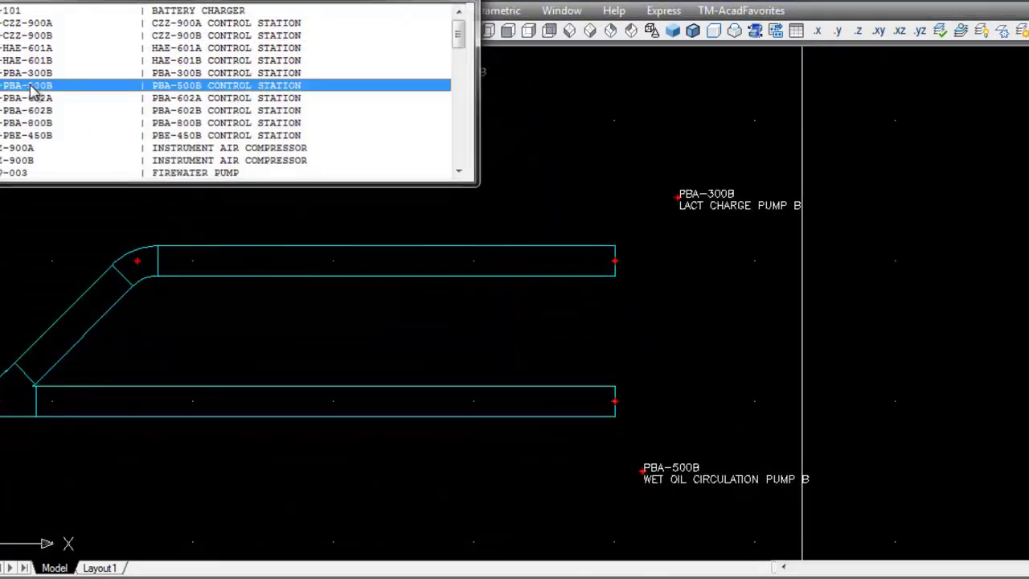
{"action": "left_click", "coordinate": [621, 520]}
{"action": "left_click", "coordinate": [195, 237]}
{"action": "left_click", "coordinate": [48, 72]}
{"action": "left_click", "coordinate": [677, 240]}
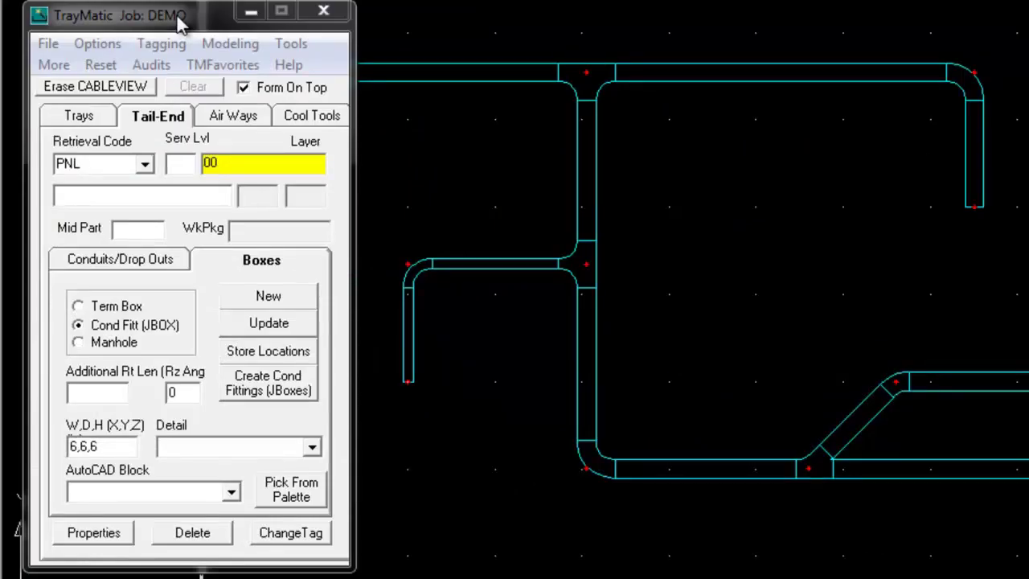
Step: Set up conduit routing with retrieval code CP and type COND RGS, with the size and type lock off
{"action": "left_click", "coordinate": [129, 261]}
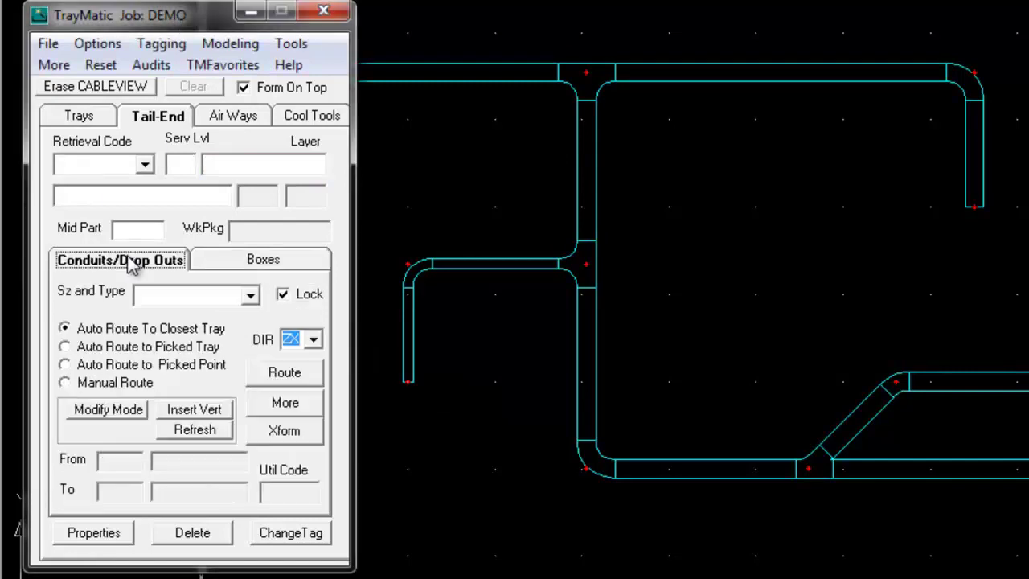
{"action": "left_click", "coordinate": [148, 165]}
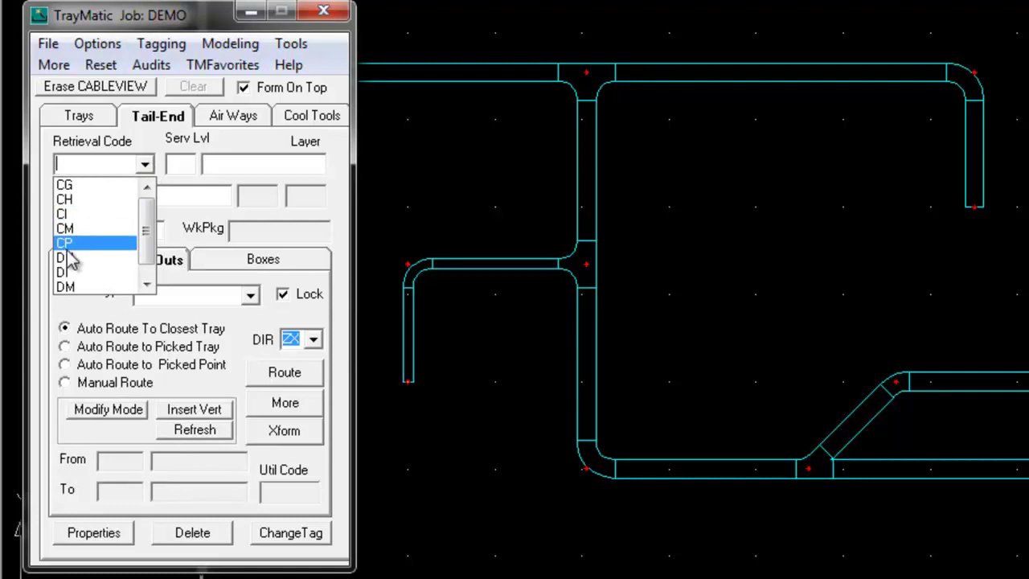
{"action": "left_click", "coordinate": [75, 245]}
{"action": "left_click", "coordinate": [250, 295]}
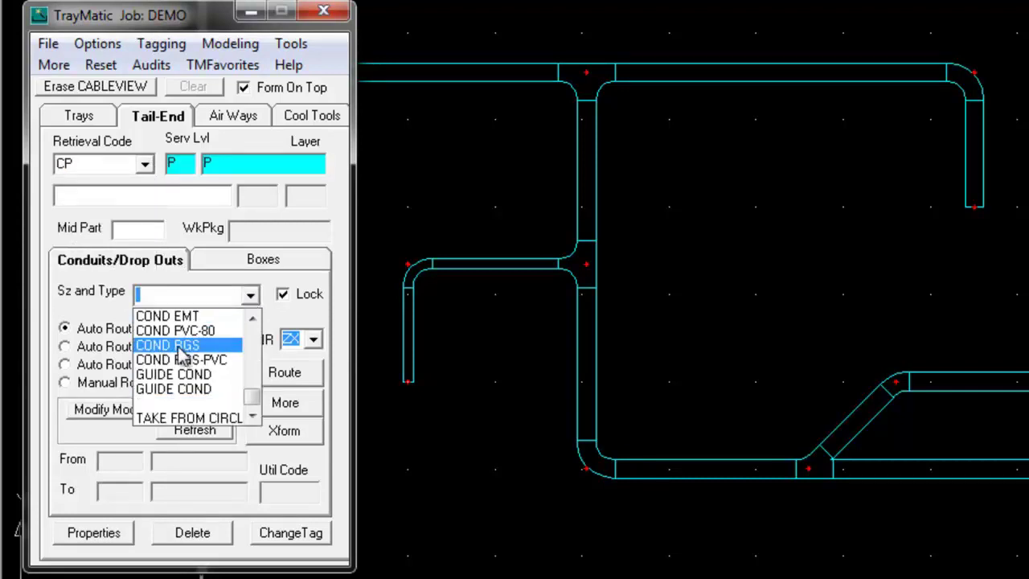
{"action": "left_click", "coordinate": [181, 348]}
{"action": "left_click", "coordinate": [282, 295]}
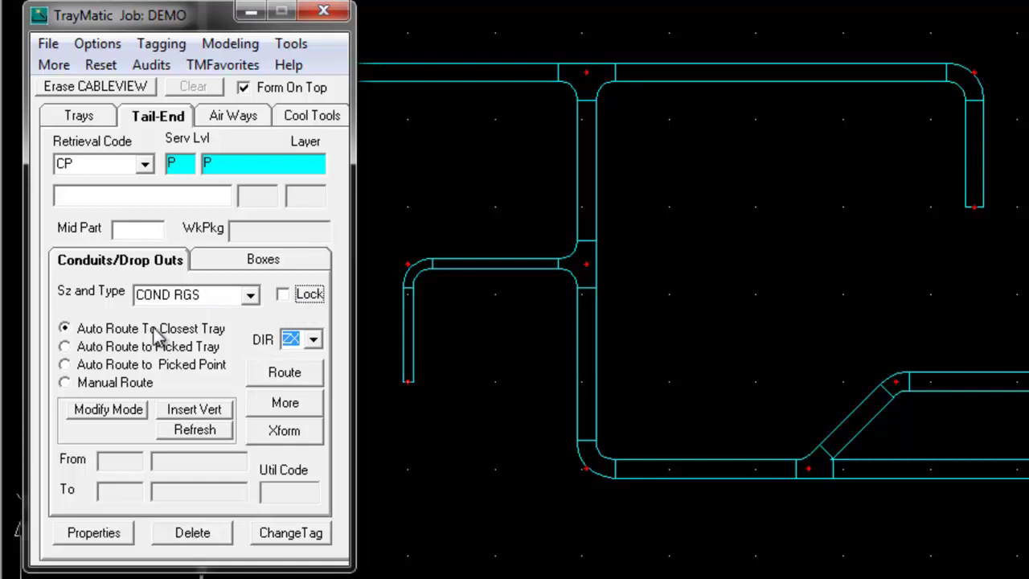
Step: Auto route conduits from PAX-700B and its control station CS-PAX-700B to the closest tray
{"action": "left_click", "coordinate": [285, 373]}
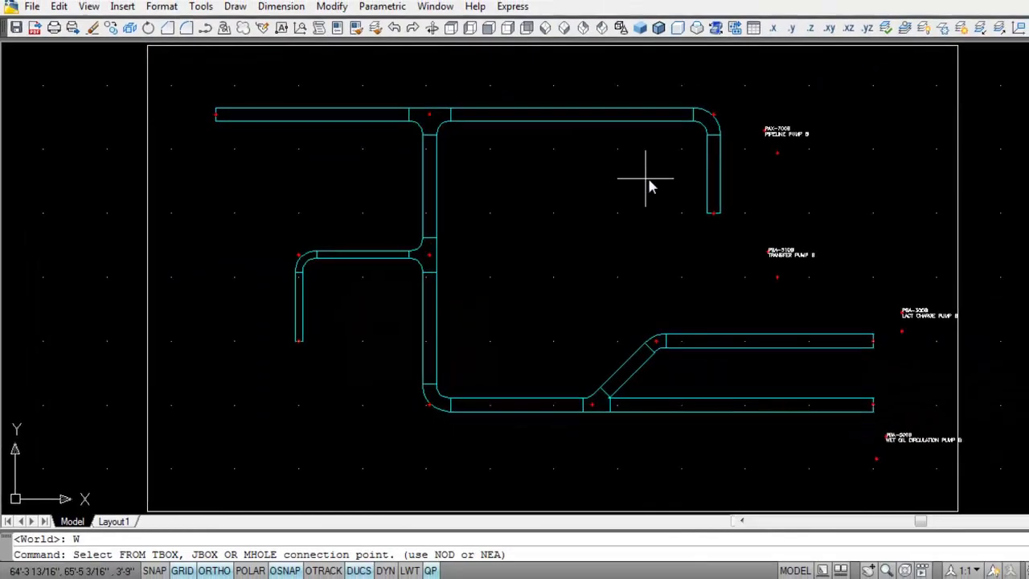
{"action": "left_click", "coordinate": [764, 128]}
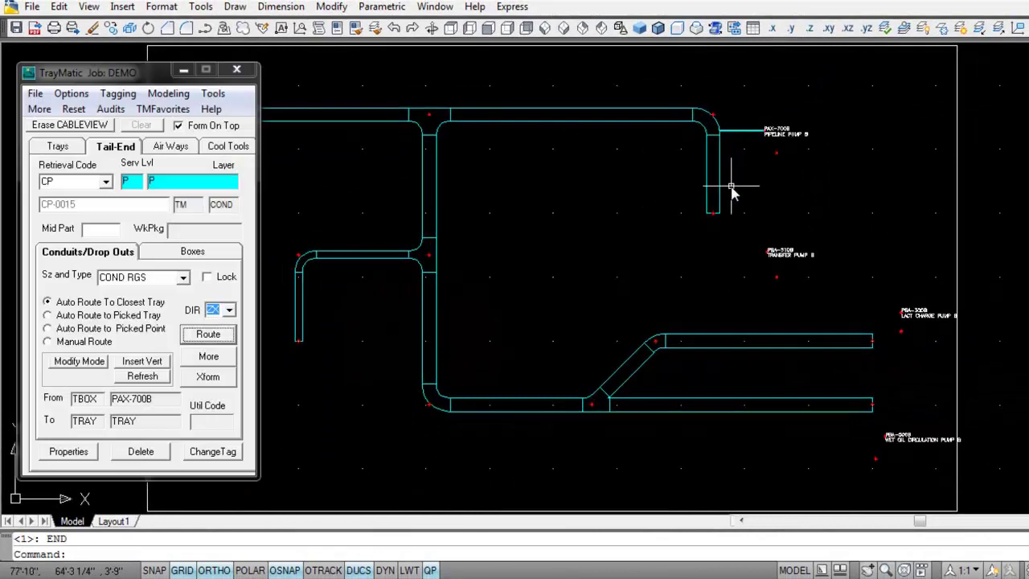
{"action": "left_click", "coordinate": [224, 337]}
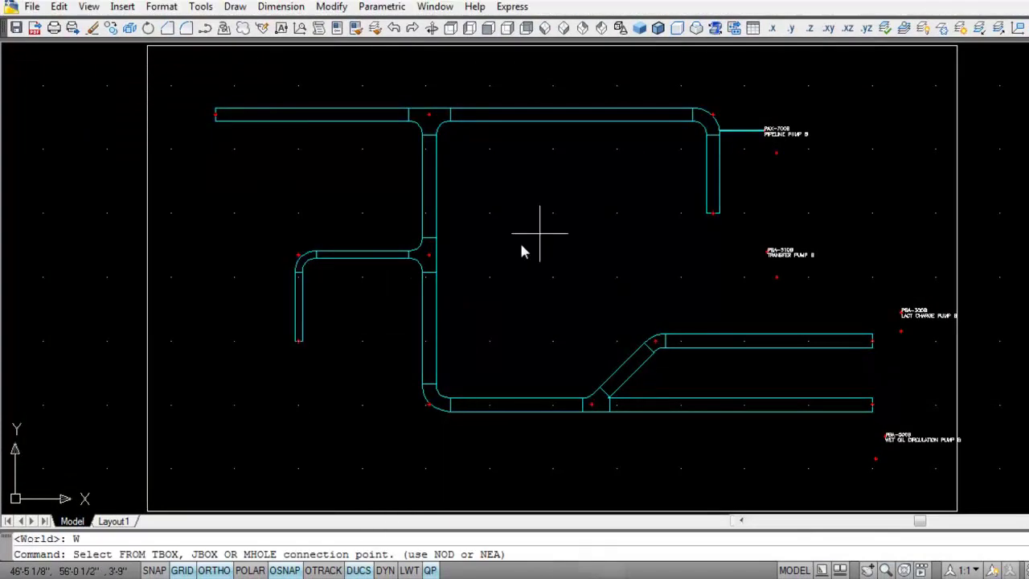
{"action": "left_click", "coordinate": [777, 152]}
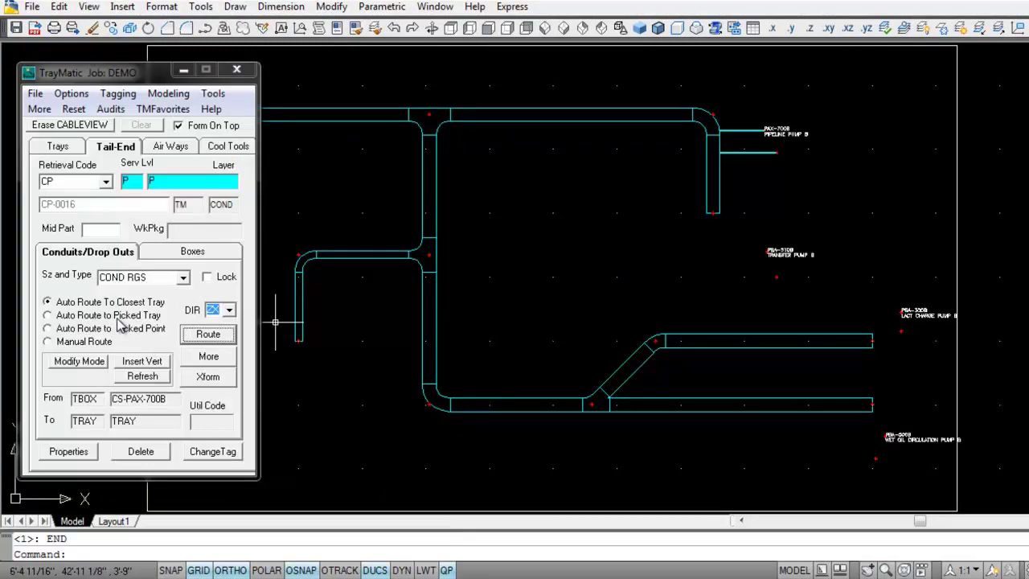
Step: Auto route a conduit from control station CS-PBA-510B to a picked tray, the vertical run beside PAX-700B
{"action": "left_click", "coordinate": [47, 315]}
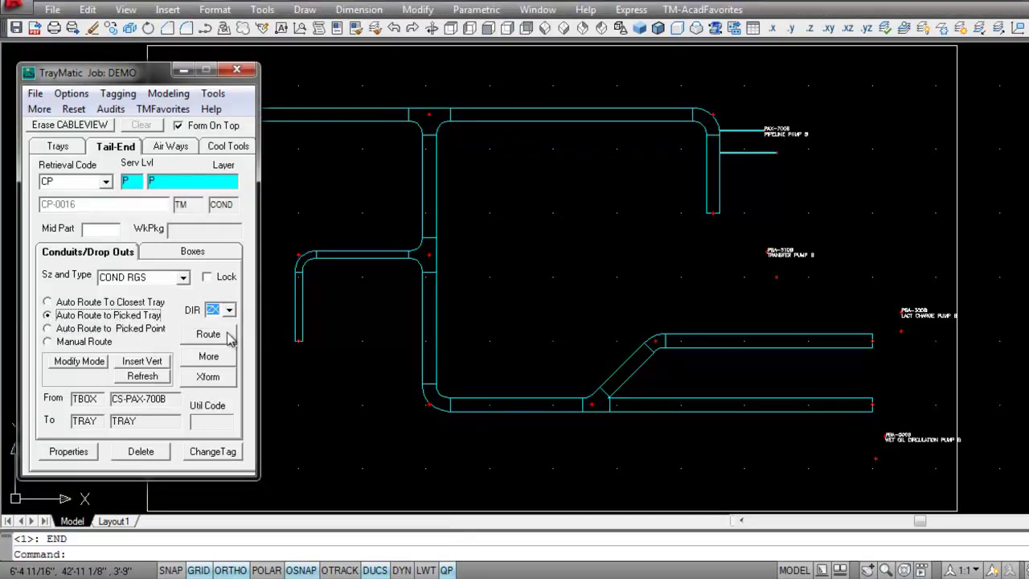
{"action": "left_click", "coordinate": [208, 336]}
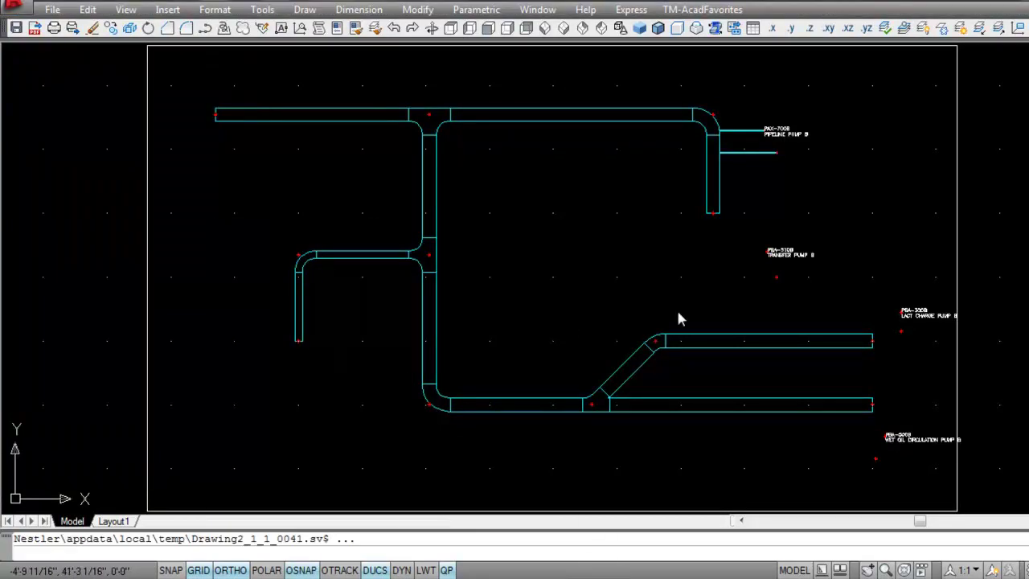
{"action": "left_click", "coordinate": [780, 286]}
{"action": "left_click", "coordinate": [721, 200]}
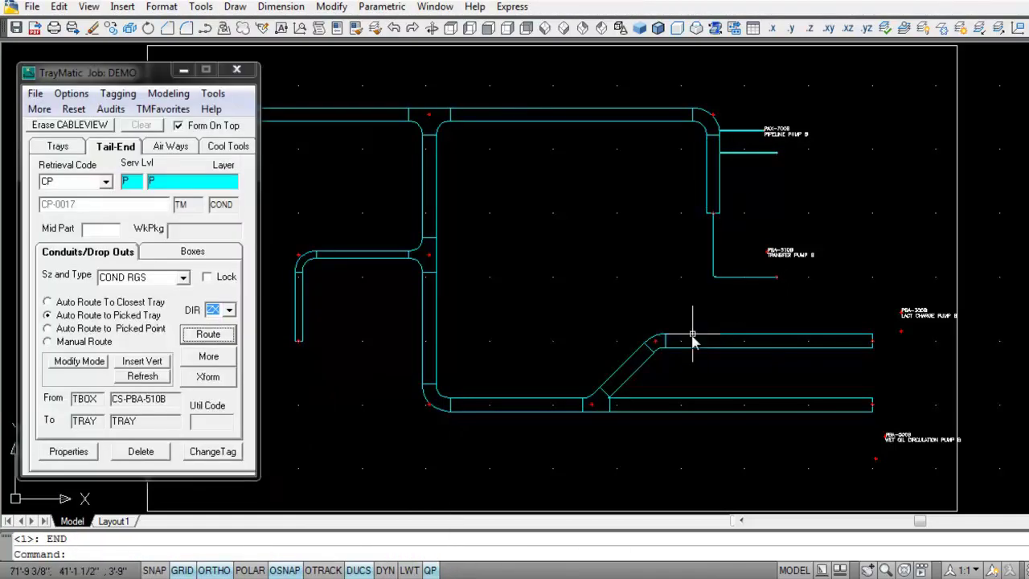
Step: Auto route a conduit from PBA-510B to a picked tray, the vertical run below PAX-700B's tray bend
{"action": "left_click", "coordinate": [202, 336]}
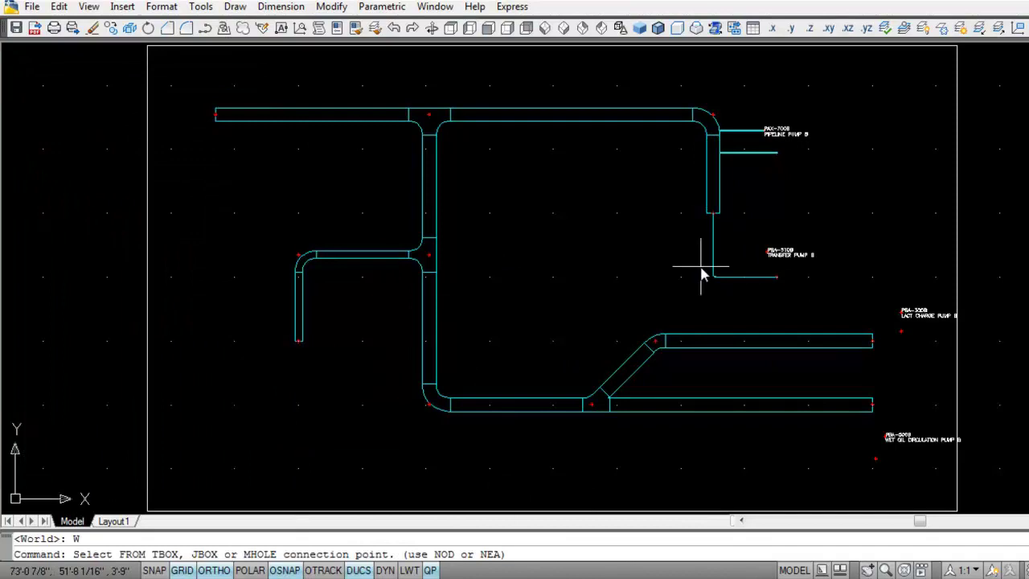
{"action": "left_click", "coordinate": [764, 256]}
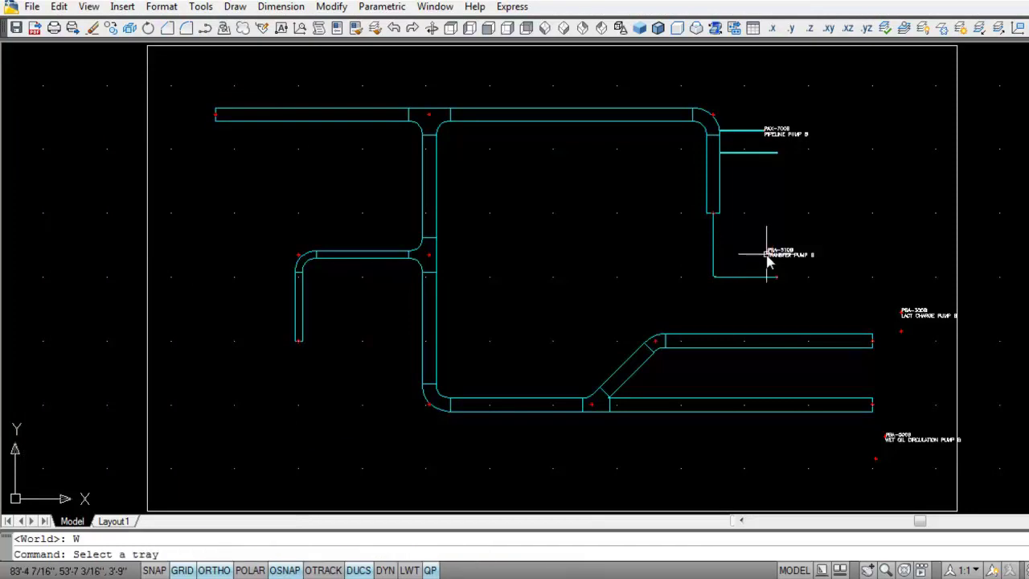
{"action": "left_click", "coordinate": [721, 193]}
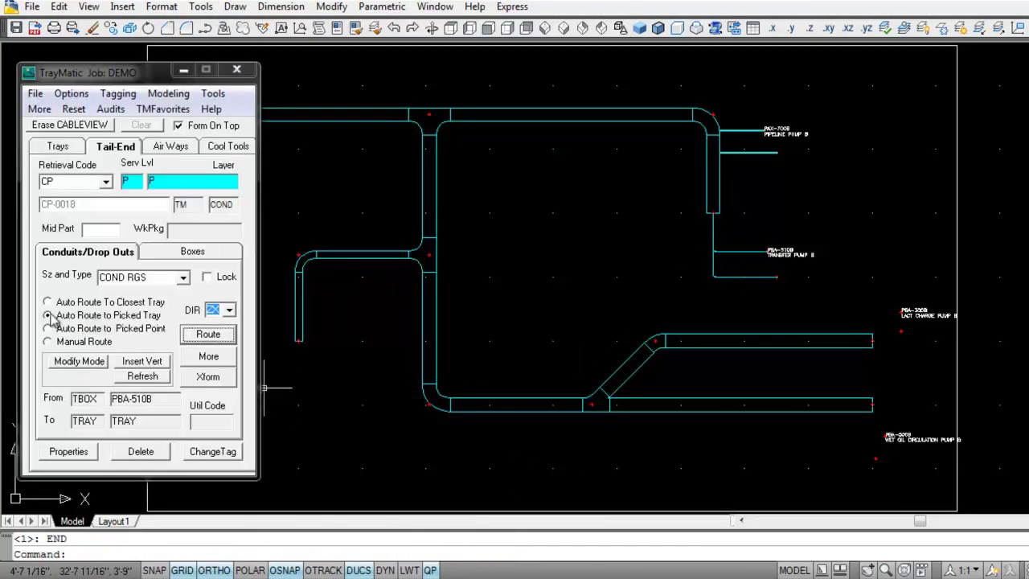
Step: Auto route conduits to the closest tray from PBA-300B, PBA-500B and their control stations CS-PBA-300B and CS-PBA-500B
{"action": "left_click", "coordinate": [48, 302]}
{"action": "left_click", "coordinate": [213, 333]}
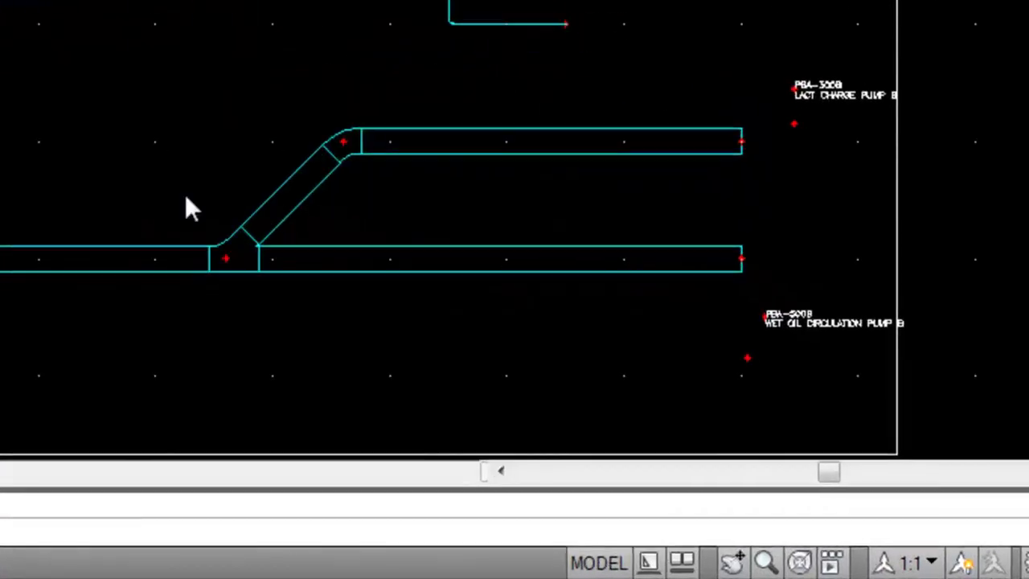
{"action": "left_click", "coordinate": [792, 84]}
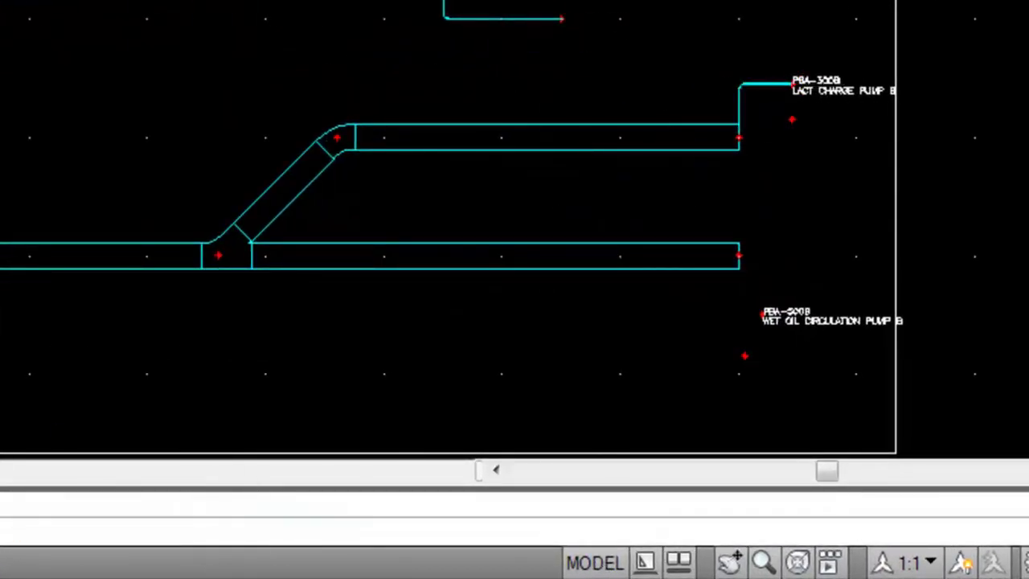
{"action": "left_click", "coordinate": [792, 119]}
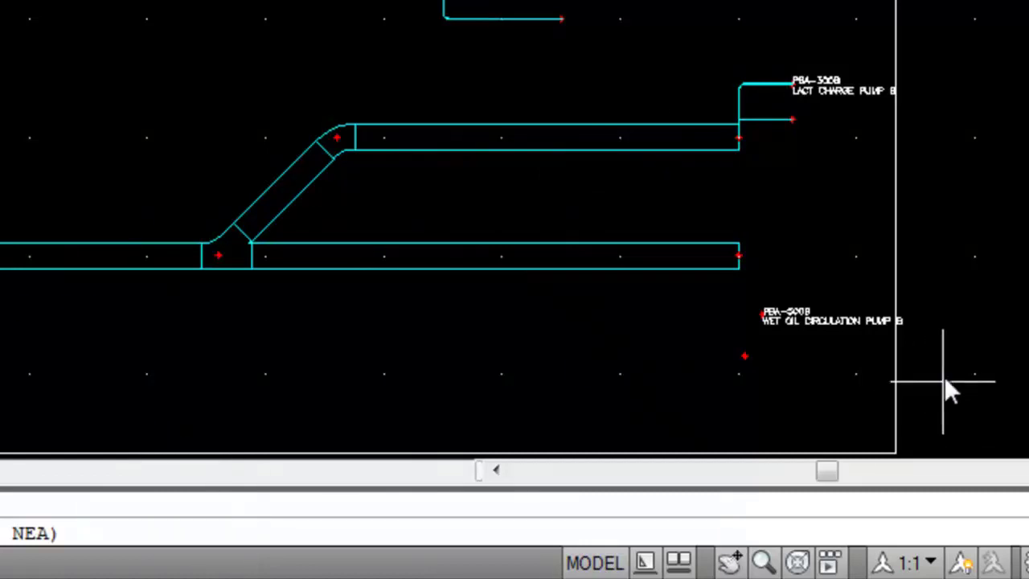
{"action": "left_click", "coordinate": [759, 314]}
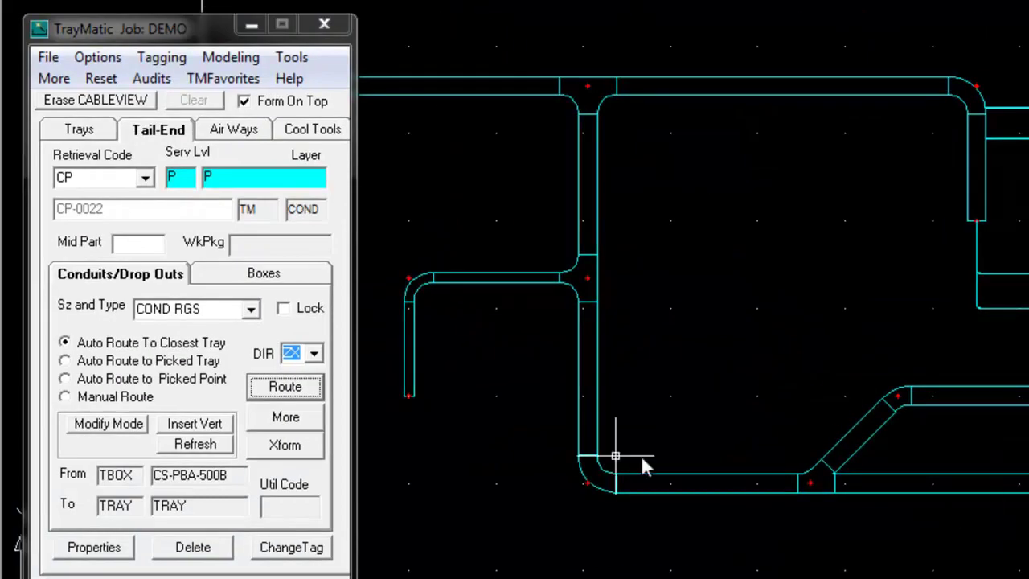
Step: Place the 480V motor control center MCC_2 as a term box with retrieval code PNL, just below and outside the upper tray's left end
{"action": "left_click", "coordinate": [251, 277]}
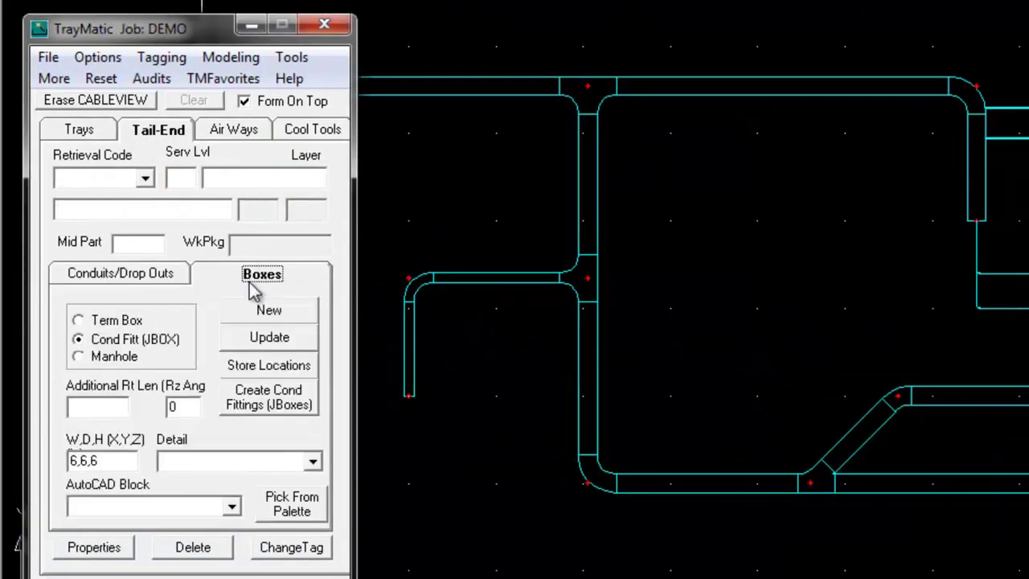
{"action": "left_click", "coordinate": [145, 178]}
{"action": "left_click", "coordinate": [69, 271]}
{"action": "left_click", "coordinate": [80, 320]}
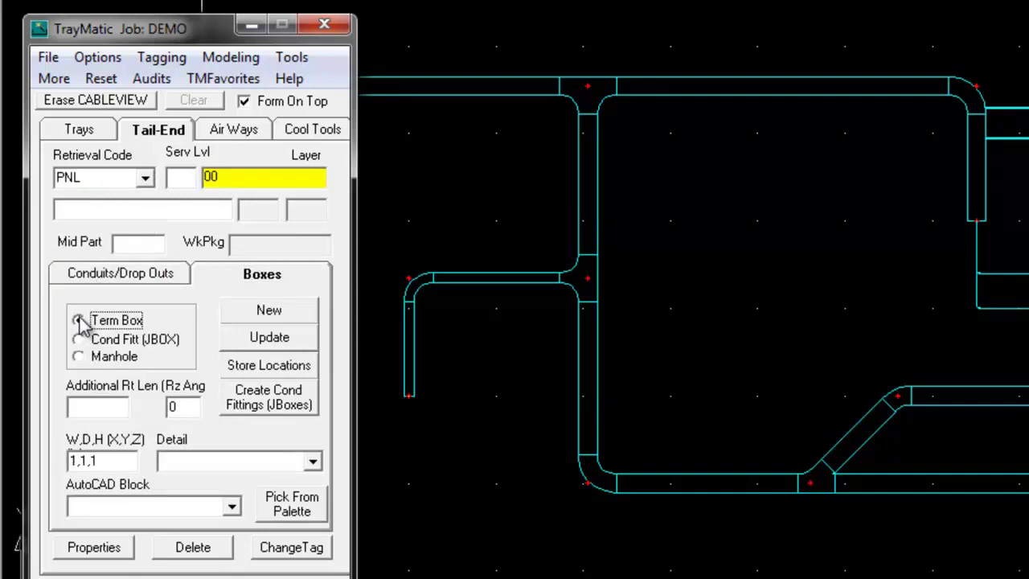
{"action": "left_click", "coordinate": [285, 313]}
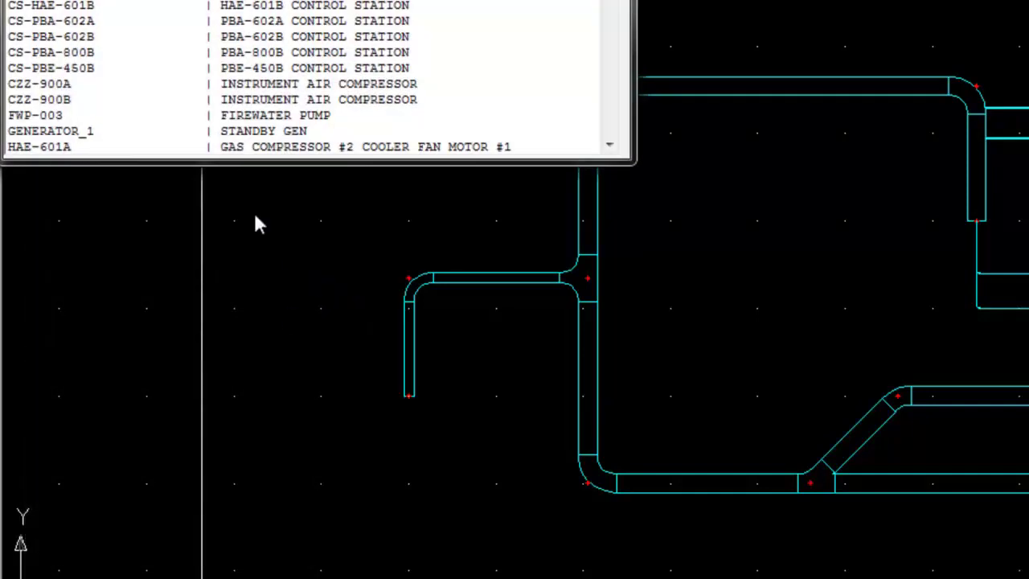
{"action": "scroll", "coordinate": [608, 9], "scroll_direction": "down", "scroll_amount": 6}
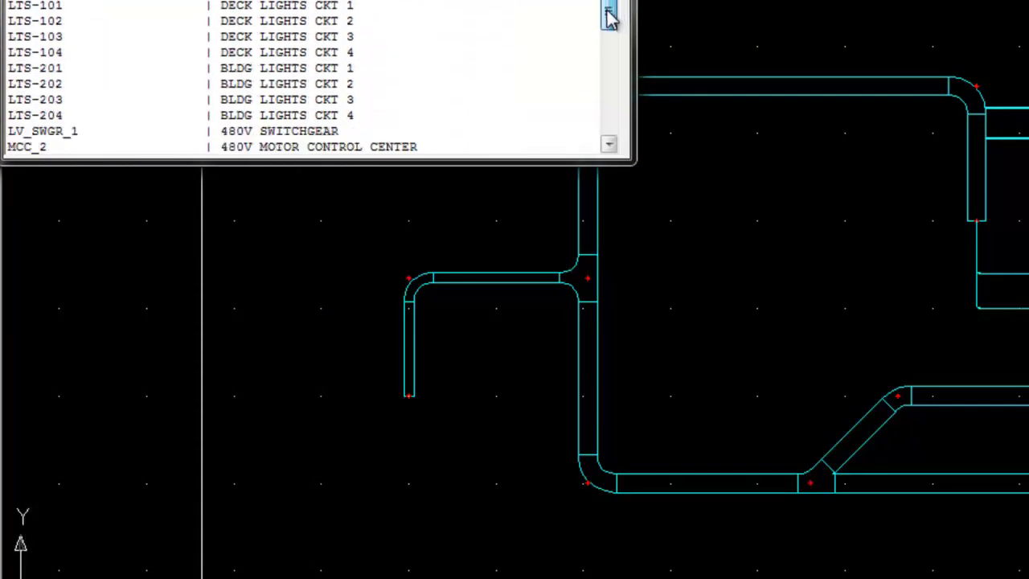
{"action": "scroll", "coordinate": [609, 24], "scroll_direction": "down", "scroll_amount": 1}
{"action": "double_click", "coordinate": [33, 68]}
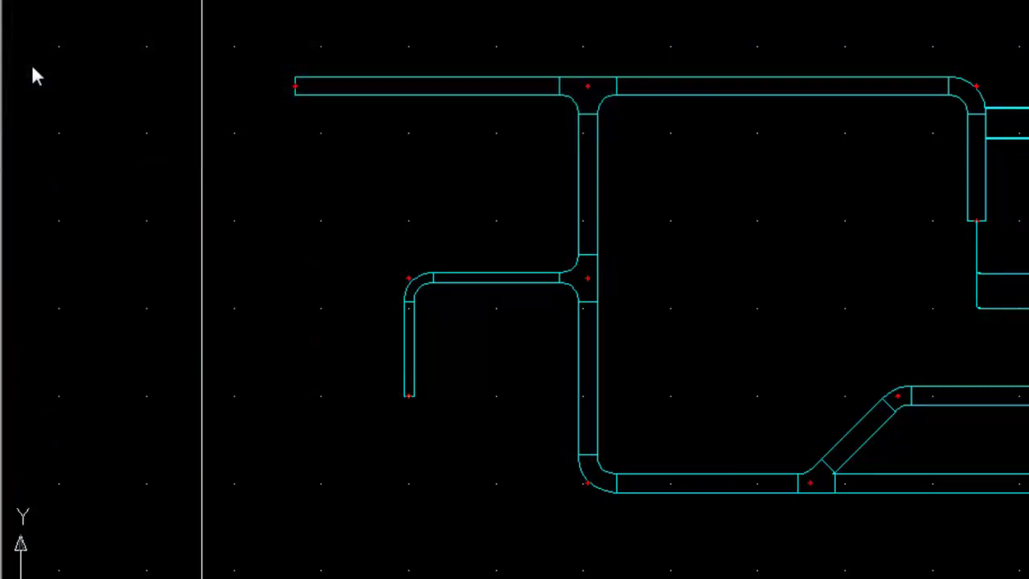
{"action": "left_click", "coordinate": [240, 184]}
Step: Auto route a DROP OUT with retrieval code DP from MCC_2 to the closest tray
{"action": "left_click", "coordinate": [125, 259]}
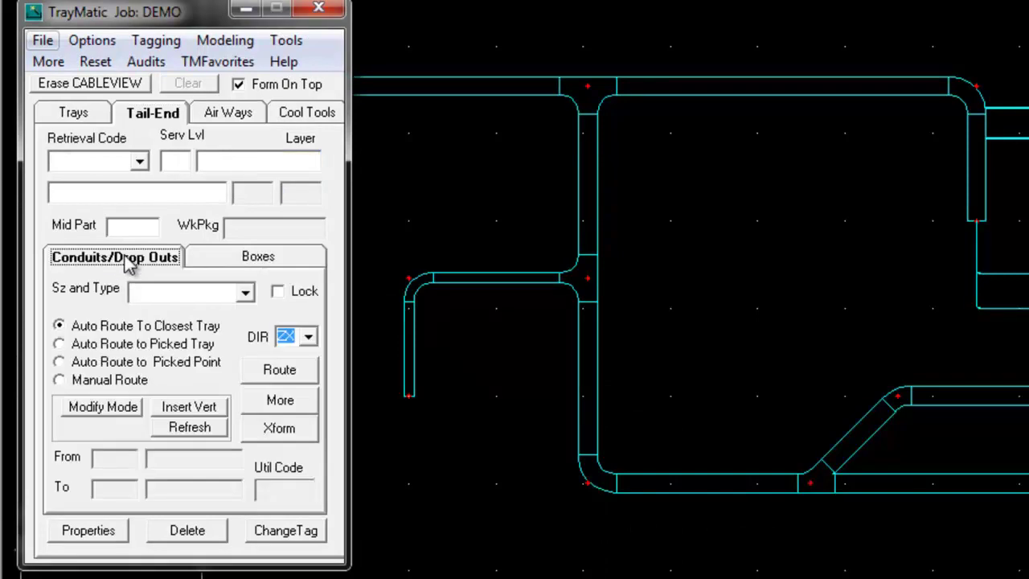
{"action": "left_click", "coordinate": [139, 161]}
{"action": "scroll", "coordinate": [121, 233], "scroll_direction": "down", "scroll_amount": 1}
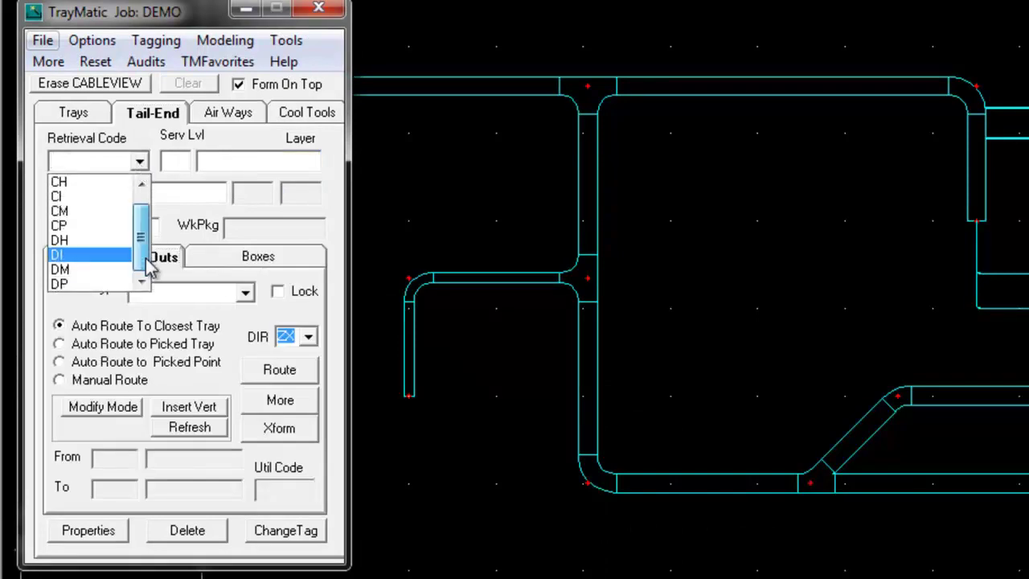
{"action": "left_click", "coordinate": [71, 287]}
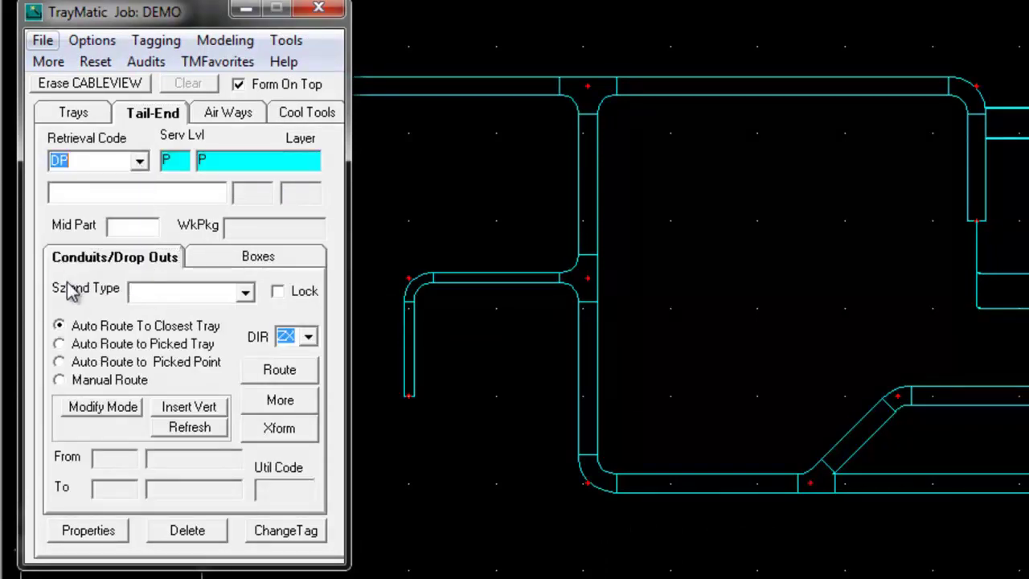
{"action": "left_click", "coordinate": [248, 297]}
{"action": "left_click", "coordinate": [233, 307]}
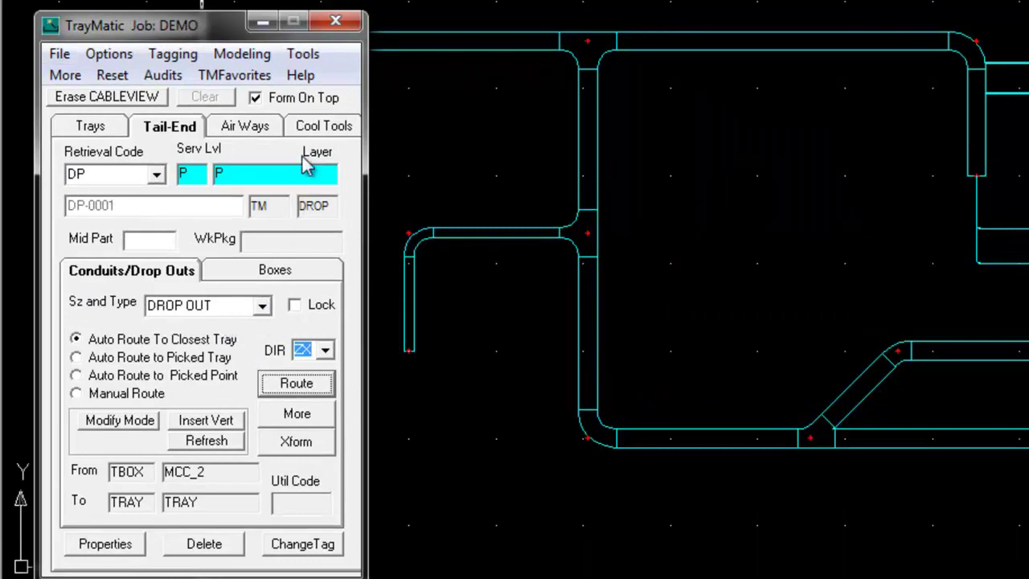
Step: Restrict the equipment term boxes filter to Not Routed and add their connected cables to the cable list
{"action": "left_click", "coordinate": [326, 129]}
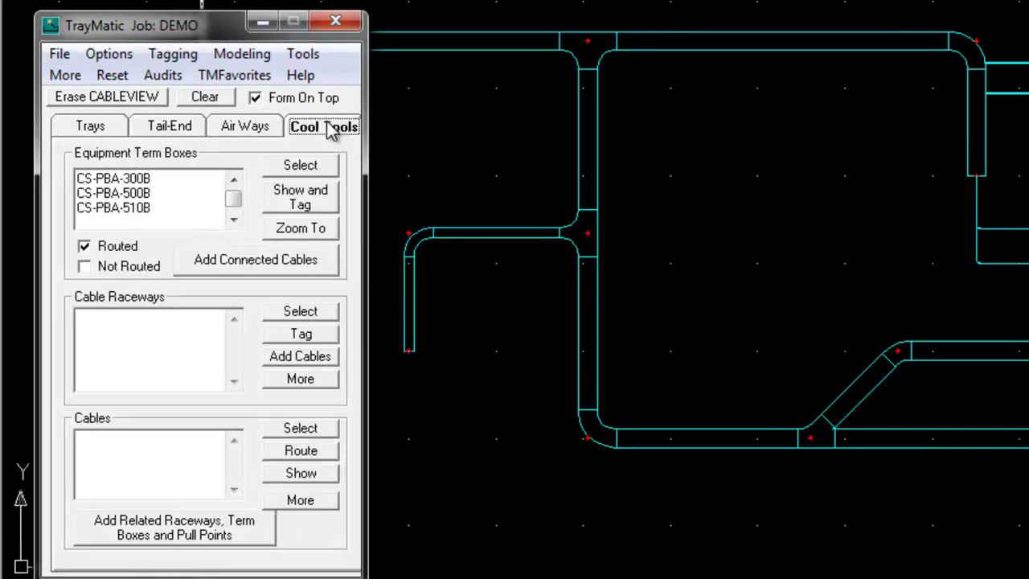
{"action": "left_click", "coordinate": [233, 218]}
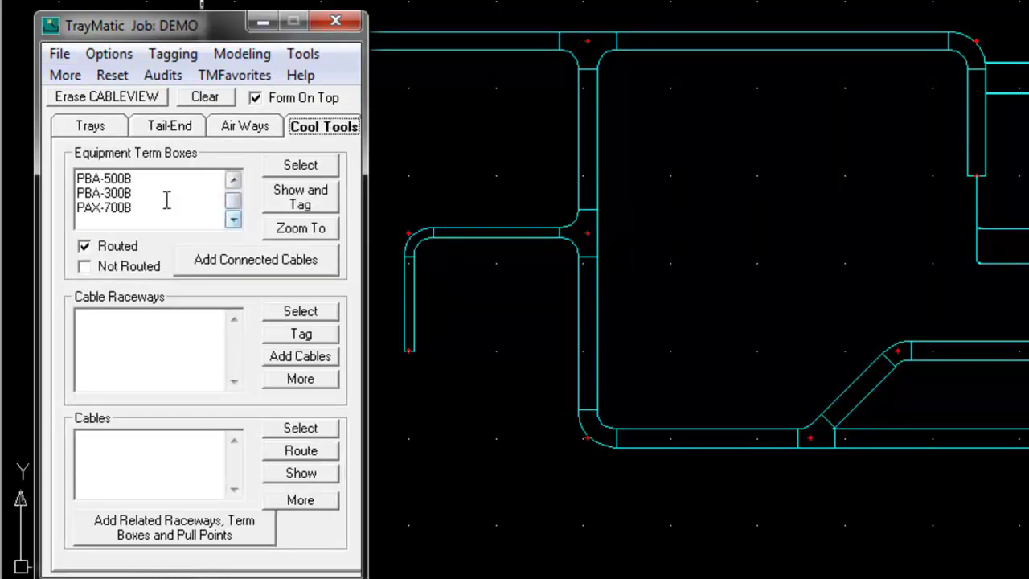
{"action": "left_click", "coordinate": [85, 248]}
{"action": "left_click", "coordinate": [85, 266]}
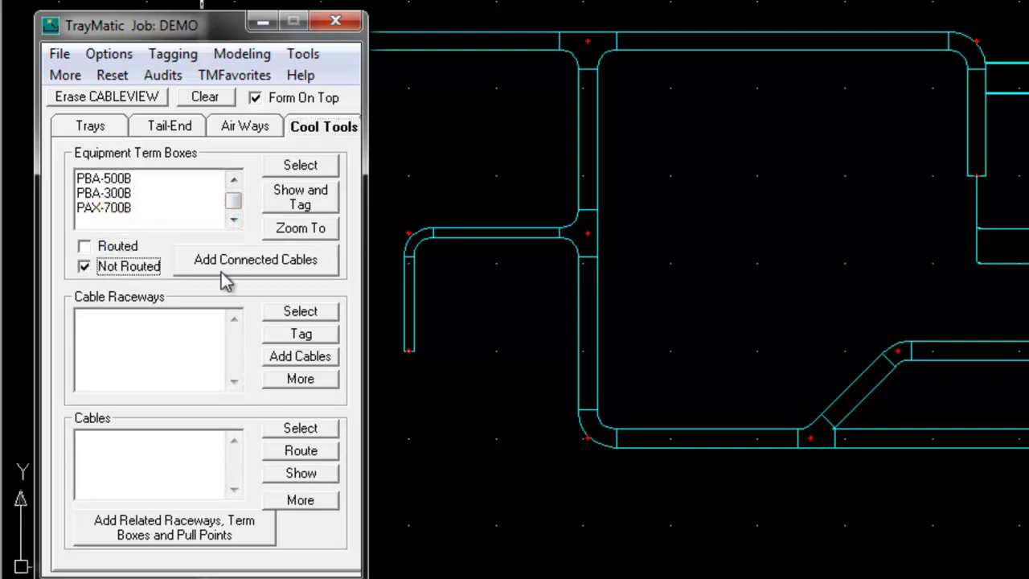
{"action": "left_click", "coordinate": [261, 268]}
Step: Route the listed cables through the raceways and show their routes in the layout
{"action": "left_click", "coordinate": [286, 451]}
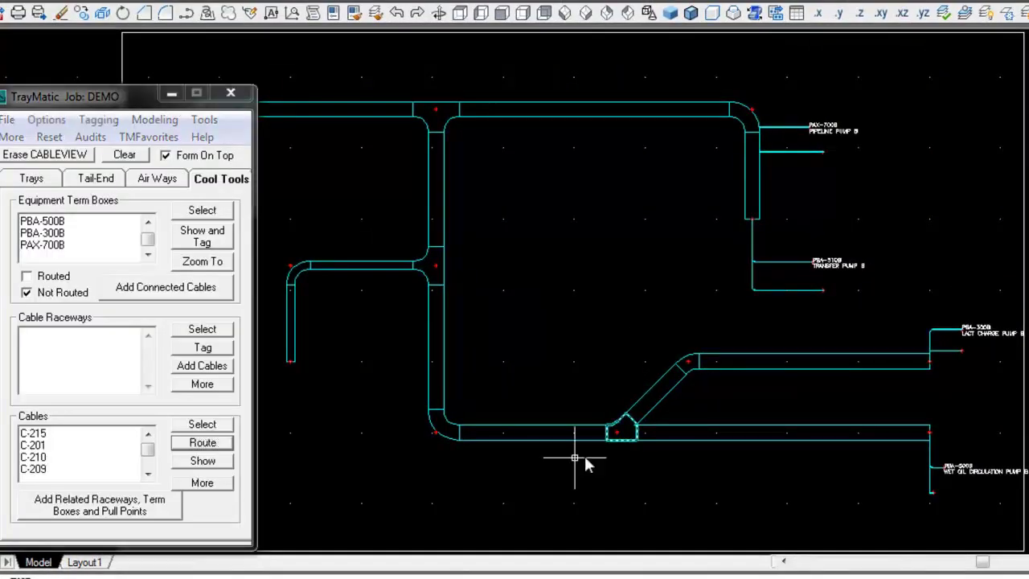
{"action": "left_click", "coordinate": [203, 461]}
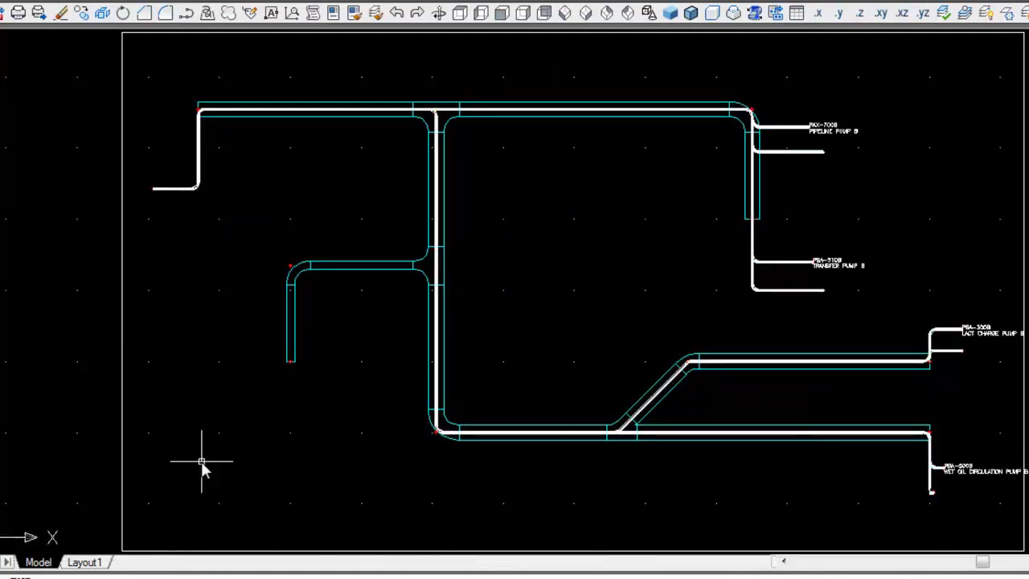
{"action": "key", "text": "Return"}
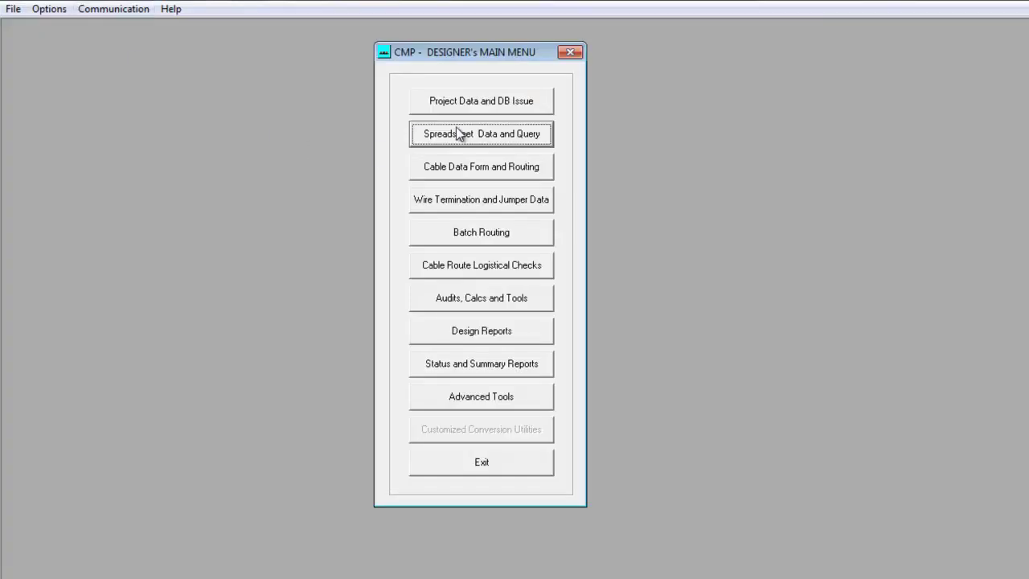
Step: In CMP, create a D20 cable schedule report for From equipment MCC_2, titled CABLE SCHEDULE MCC 2
{"action": "left_click", "coordinate": [477, 334]}
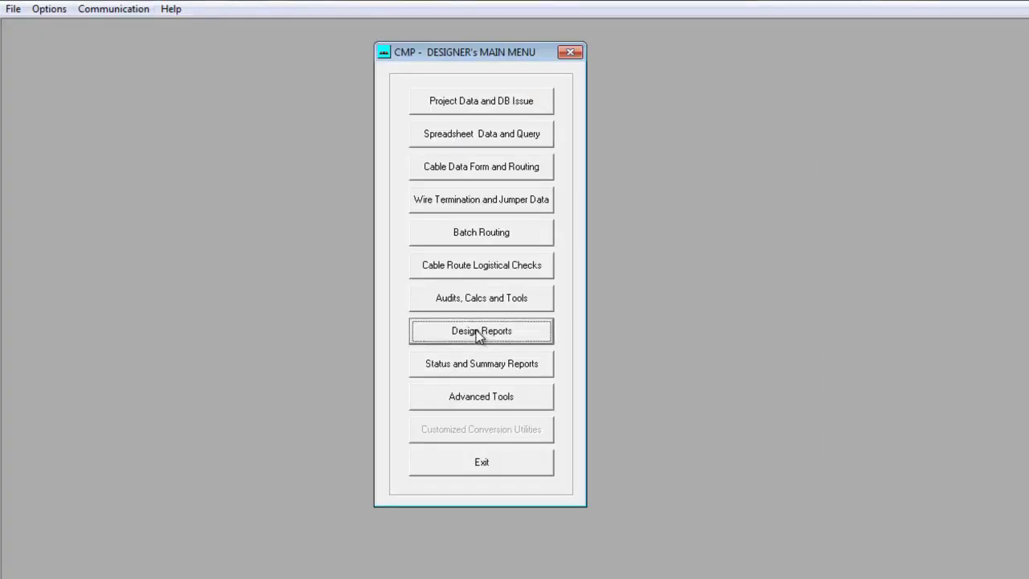
{"action": "left_click", "coordinate": [328, 112]}
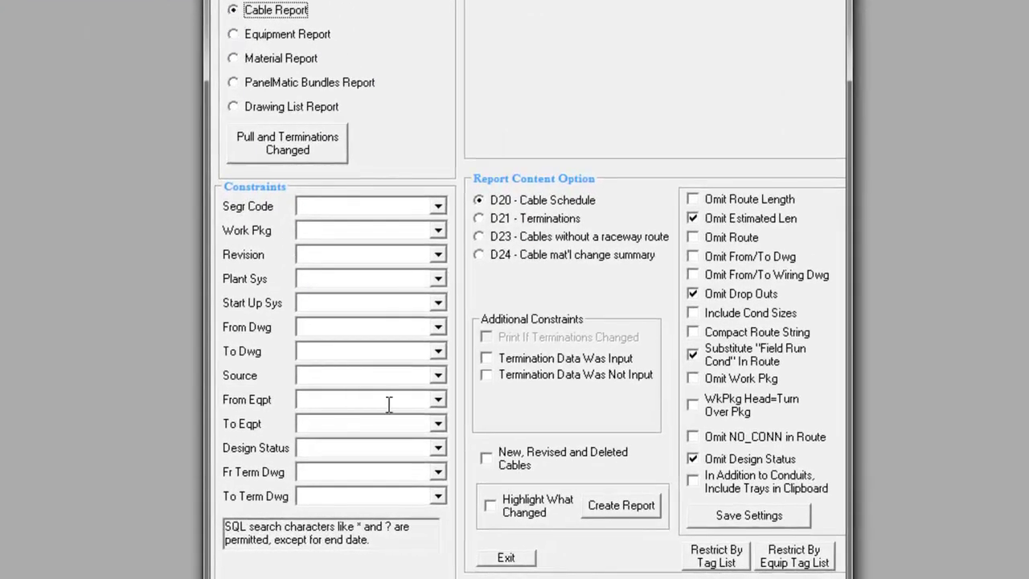
{"action": "left_click", "coordinate": [439, 400]}
{"action": "left_click", "coordinate": [350, 472]}
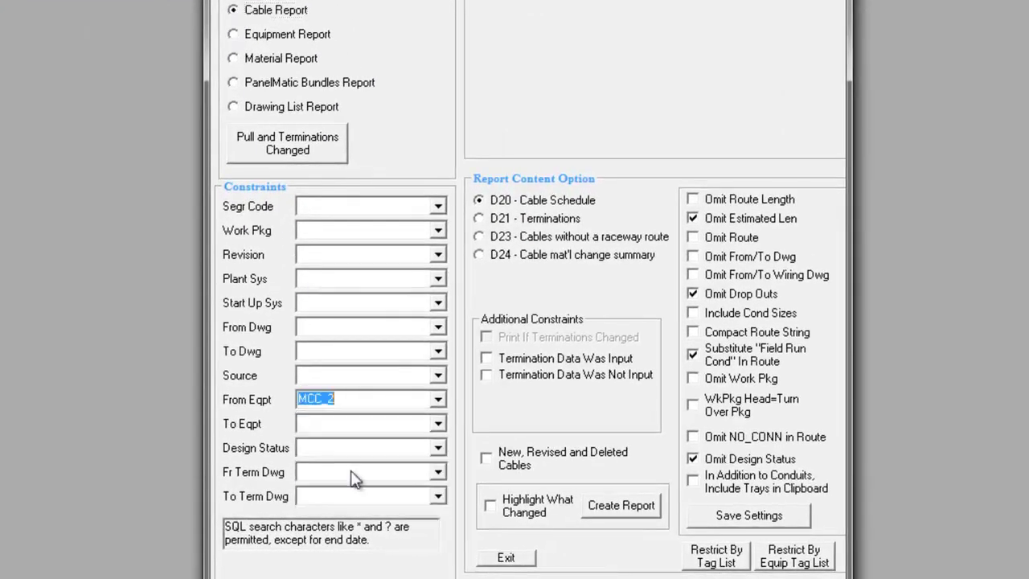
{"action": "left_click", "coordinate": [621, 504]}
{"action": "type", "text": "CABLE SCHEDULE MCC 2"}
{"action": "left_click", "coordinate": [443, 266]}
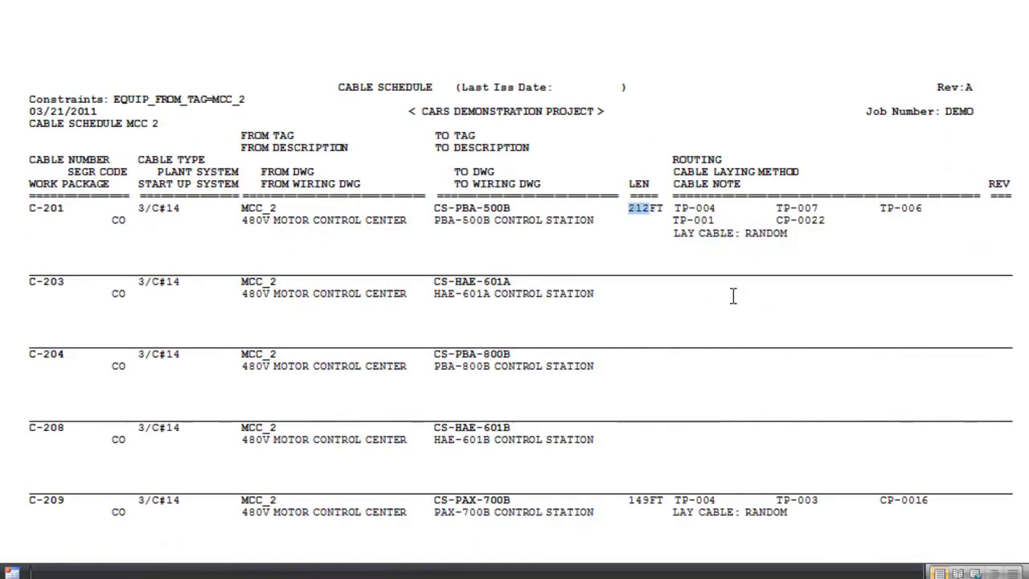
Step: Examine the lengths and raceway routing of the MCC_2 cables throughout the cable schedule
{"action": "scroll", "coordinate": [733, 296], "scroll_direction": "down", "scroll_amount": 4}
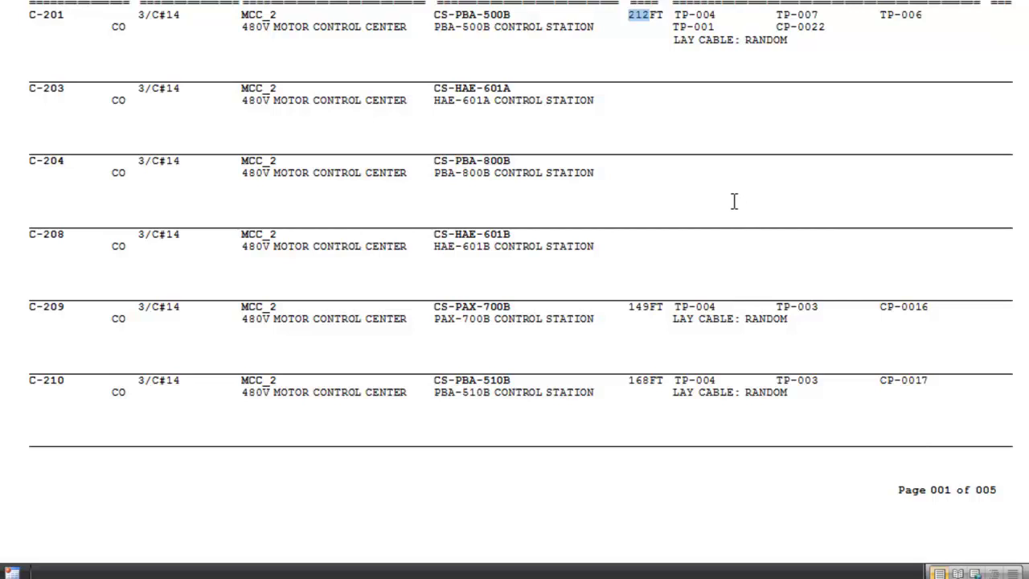
{"action": "scroll", "coordinate": [733, 199], "scroll_direction": "down", "scroll_amount": 10}
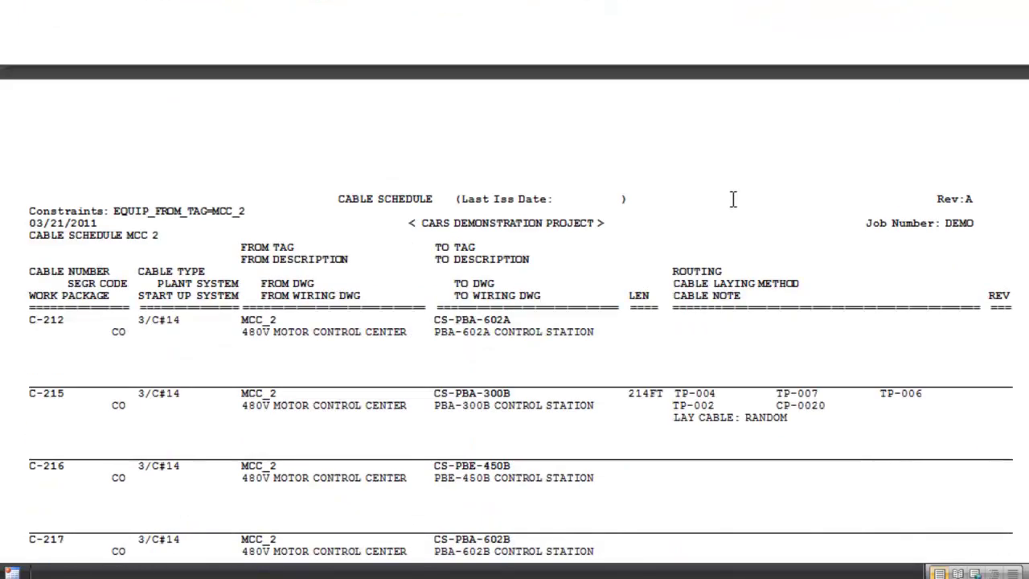
{"action": "scroll", "coordinate": [733, 199], "scroll_direction": "down", "scroll_amount": 10}
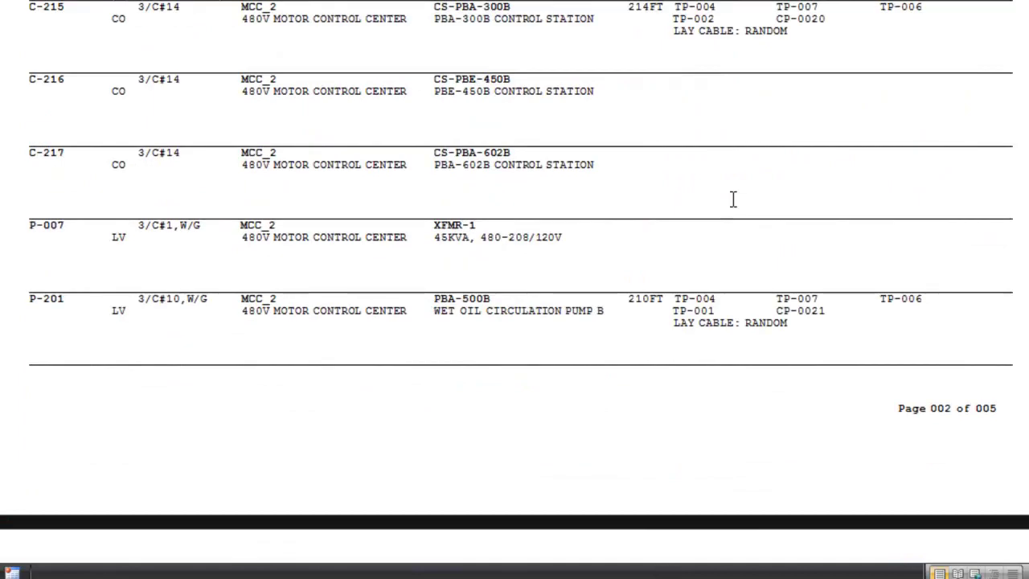
{"action": "scroll", "coordinate": [733, 199], "scroll_direction": "down", "scroll_amount": 10}
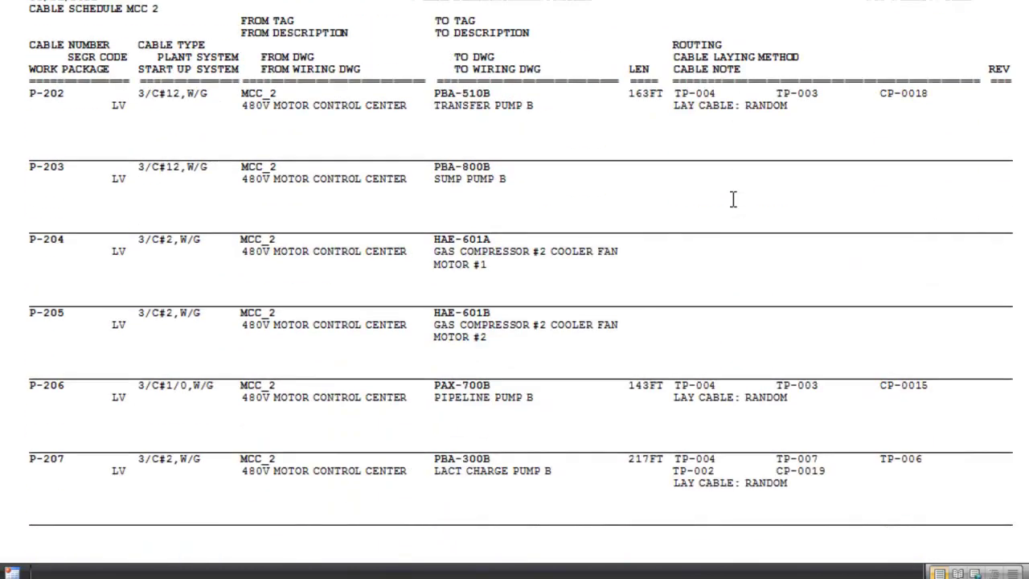
{"action": "scroll", "coordinate": [733, 200], "scroll_direction": "down", "scroll_amount": 4}
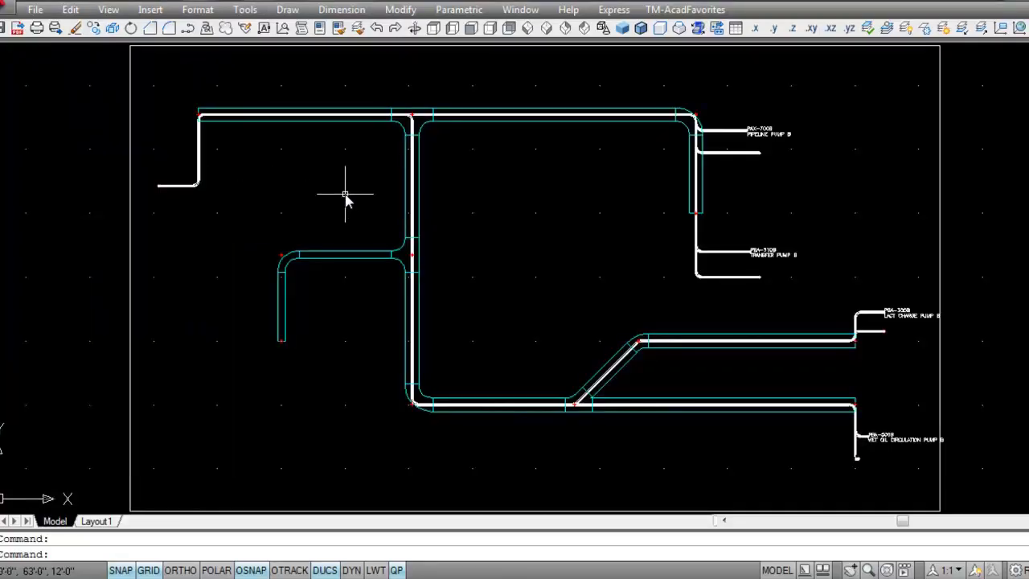
Step: Back in the AutoCAD layout, erase all trays, conduits, boxes and cable routes inside the border with a window selection
{"action": "key", "text": "Return"}
{"action": "left_click", "coordinate": [99, 76]}
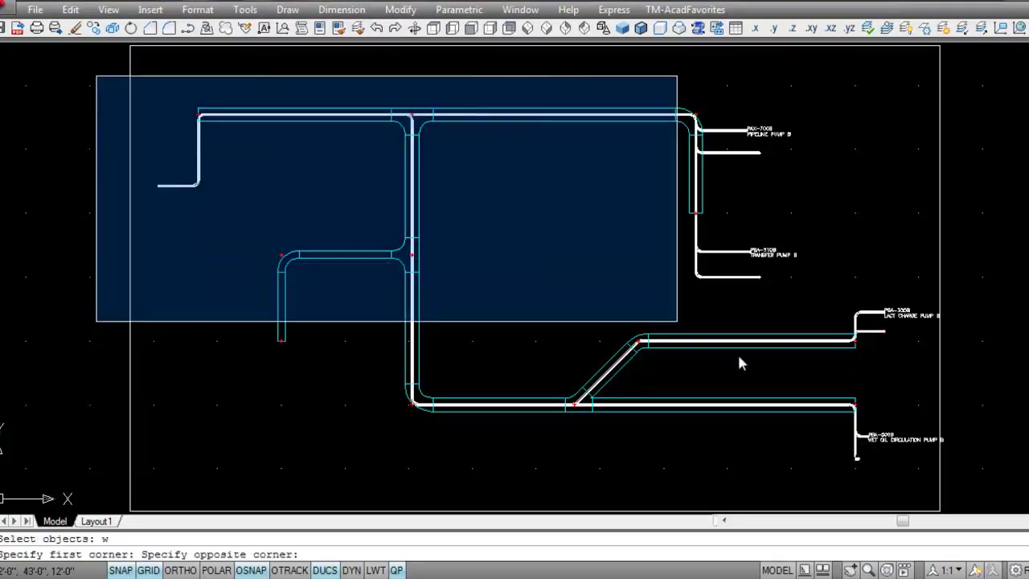
{"action": "left_click", "coordinate": [971, 486]}
{"action": "key", "text": "Return"}
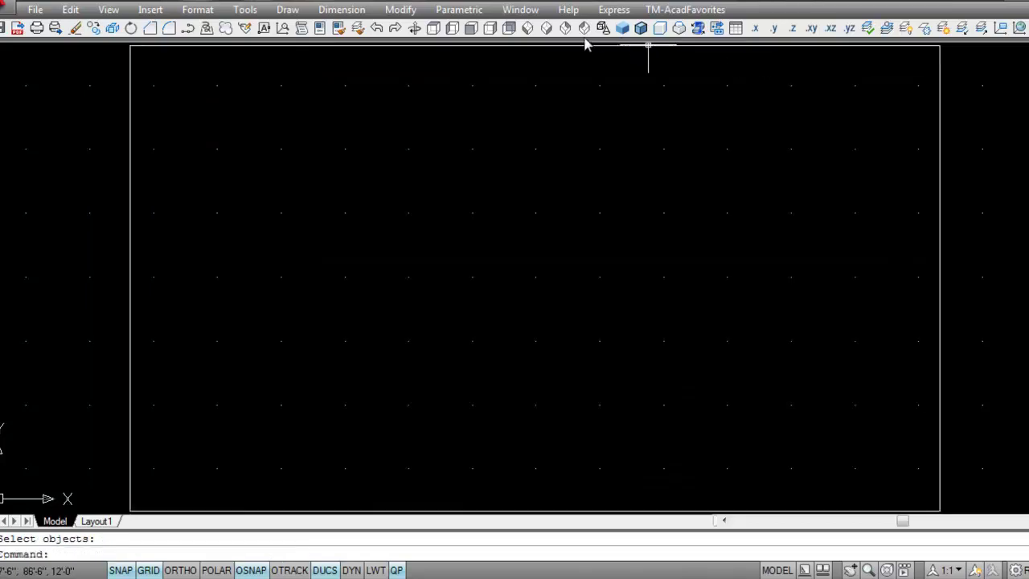
Step: Switch the empty layout to an isometric view and retrieve the electrical box, instrument, light, manhole and motor components from the TrayMatic database
{"action": "left_click", "coordinate": [547, 28]}
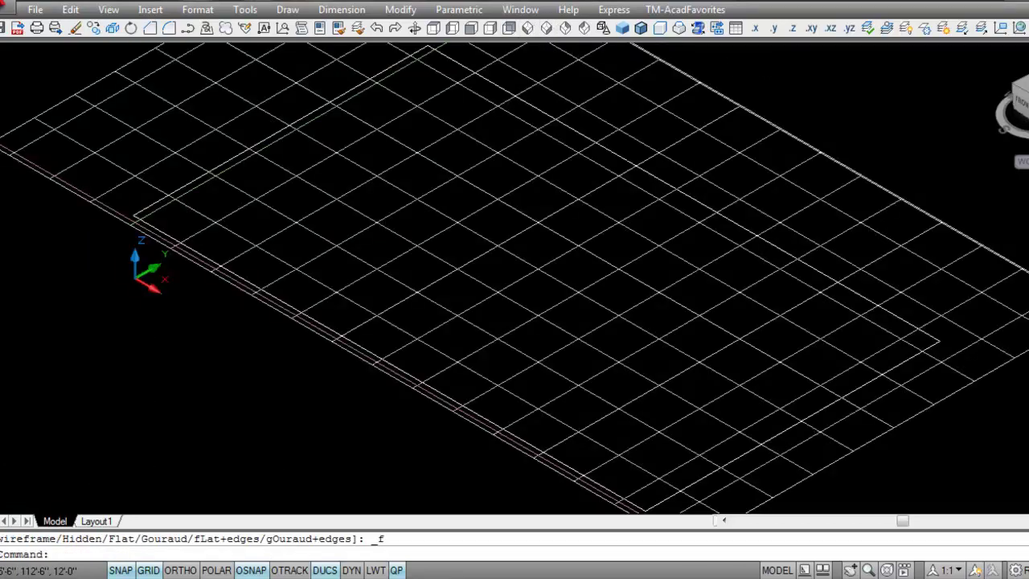
{"action": "left_click", "coordinate": [16, 87]}
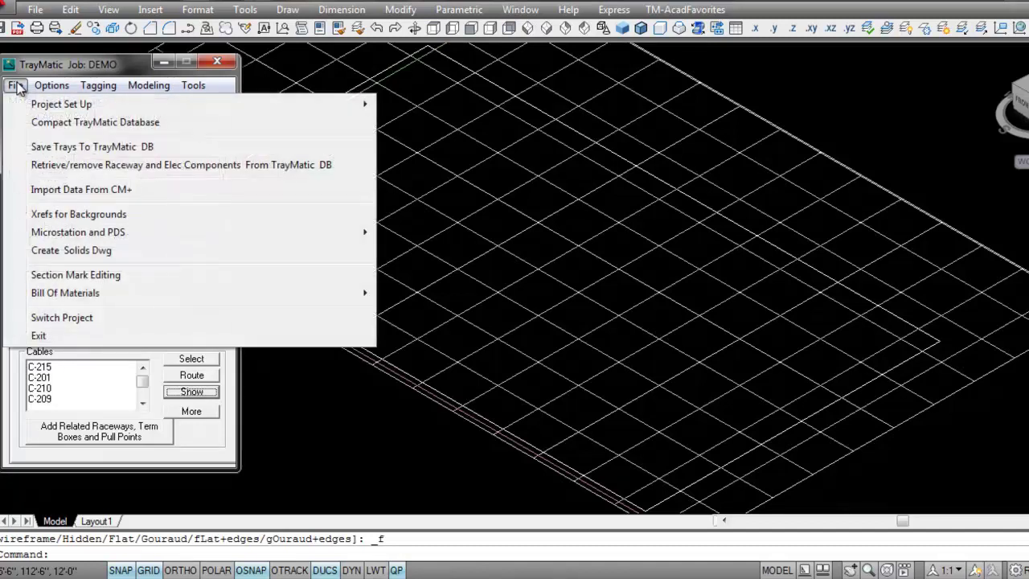
{"action": "left_click", "coordinate": [41, 164]}
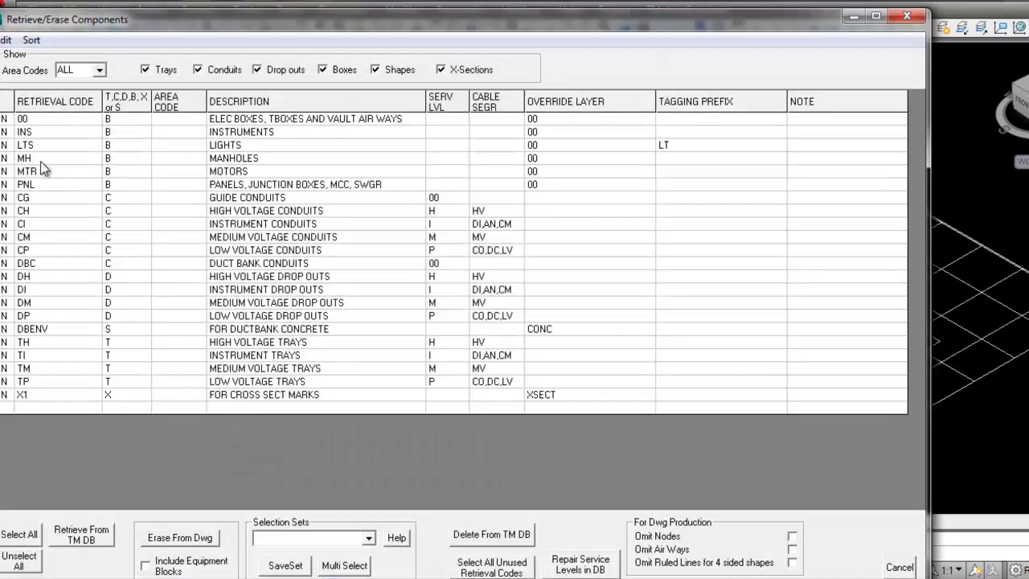
{"action": "left_click_drag", "start_coordinate": [4, 118], "coordinate": [4, 145]}
{"action": "left_click", "coordinate": [5, 171]}
{"action": "left_click", "coordinate": [4, 158]}
{"action": "left_click", "coordinate": [83, 534]}
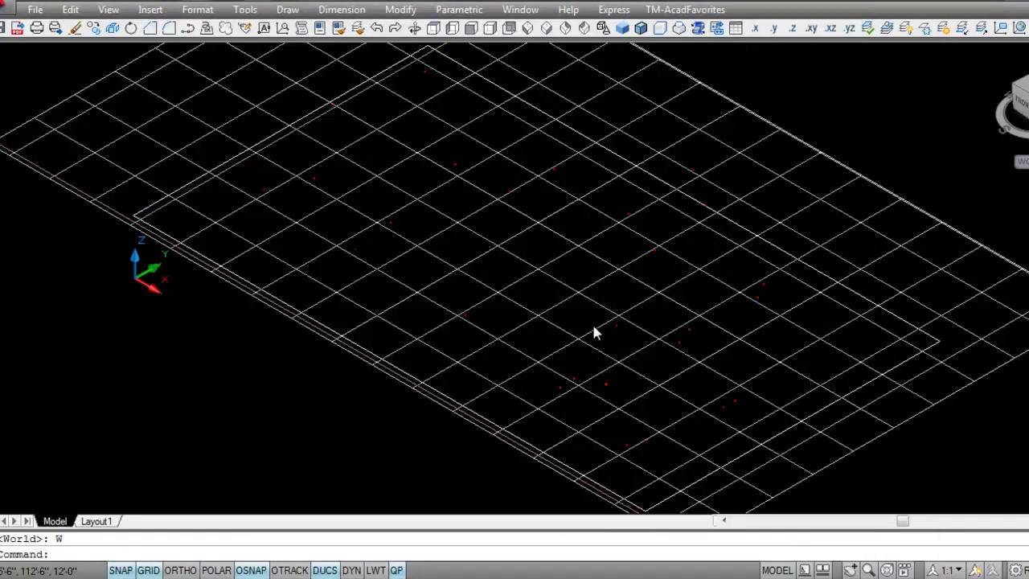
Step: Retrieve all AutoCAD blocks for the electrical boxes in the drawing
{"action": "left_click", "coordinate": [193, 86]}
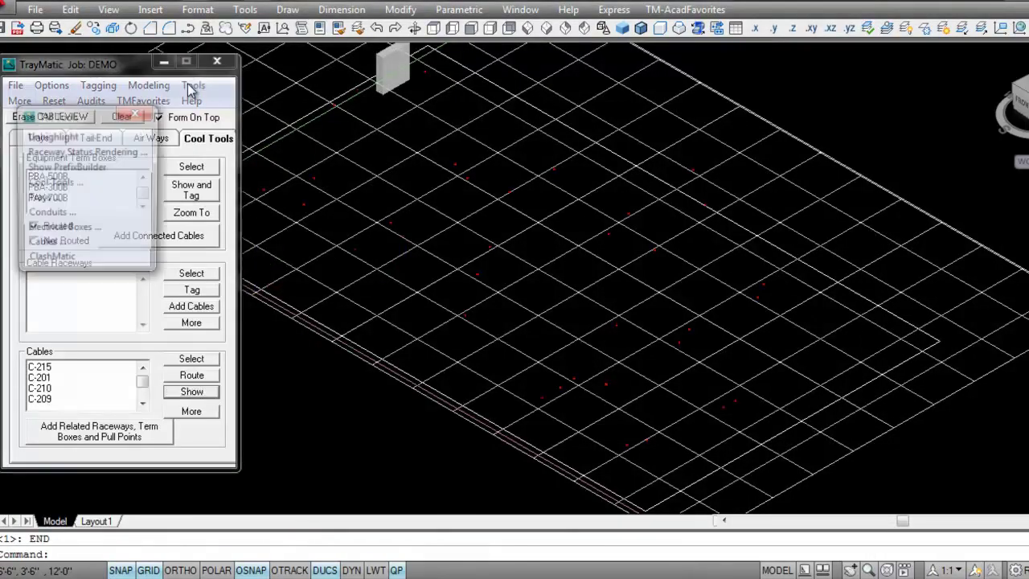
{"action": "left_click", "coordinate": [55, 233]}
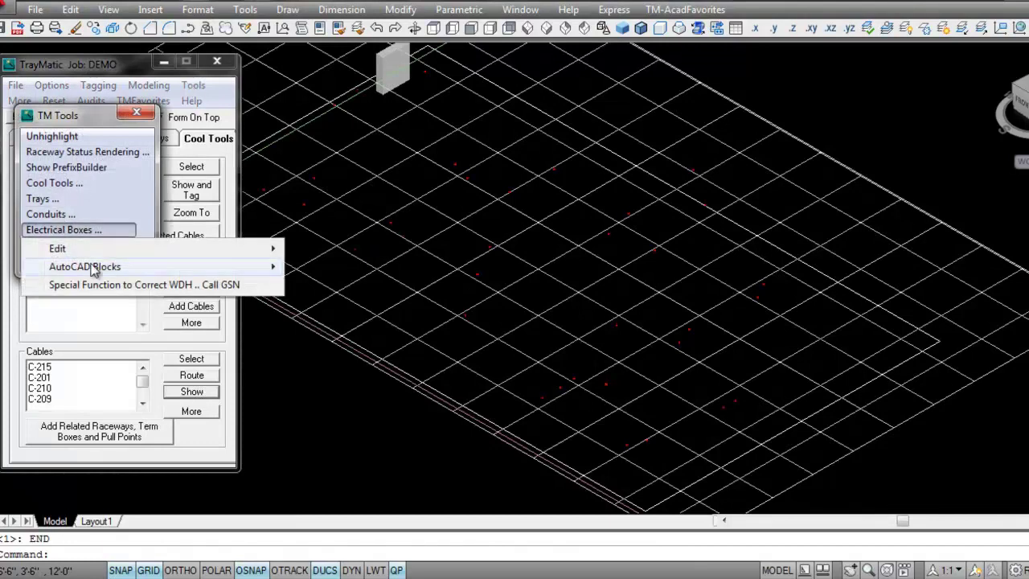
{"action": "mouse_move", "coordinate": [95, 267]}
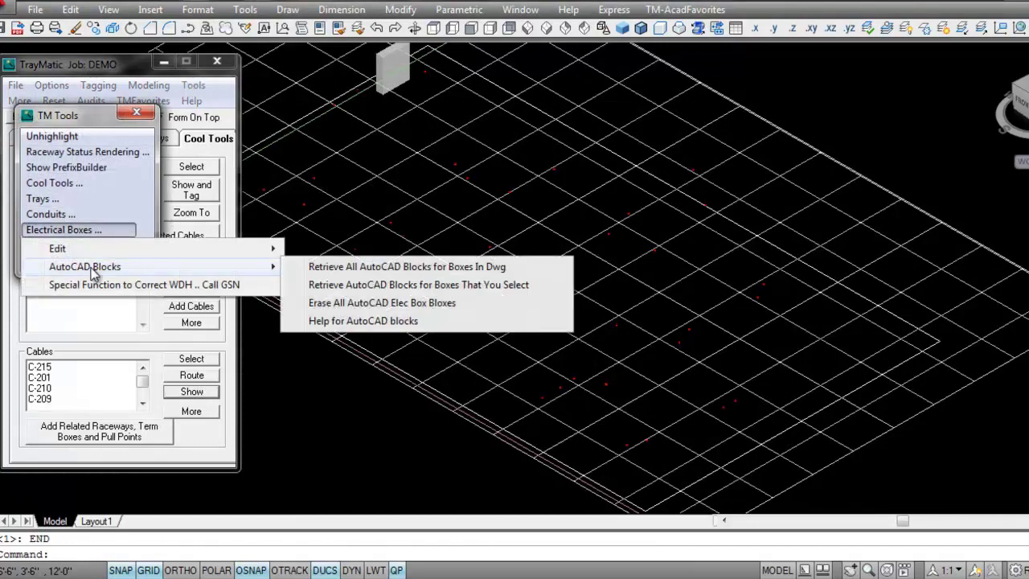
{"action": "left_click", "coordinate": [435, 268]}
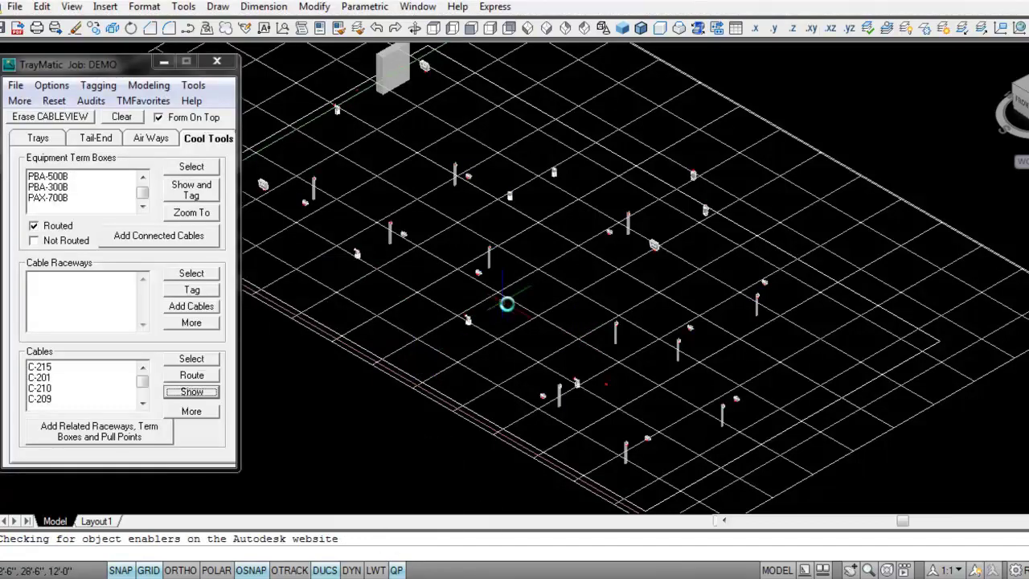
Step: Examine the 3D motors, control stations and light fixtures throughout the layout, ending with the full drawing extents in view
{"action": "scroll", "coordinate": [611, 260], "scroll_direction": "up", "scroll_amount": 5}
{"action": "middle_click_drag", "start_coordinate": [627, 211], "coordinate": [531, 420]}
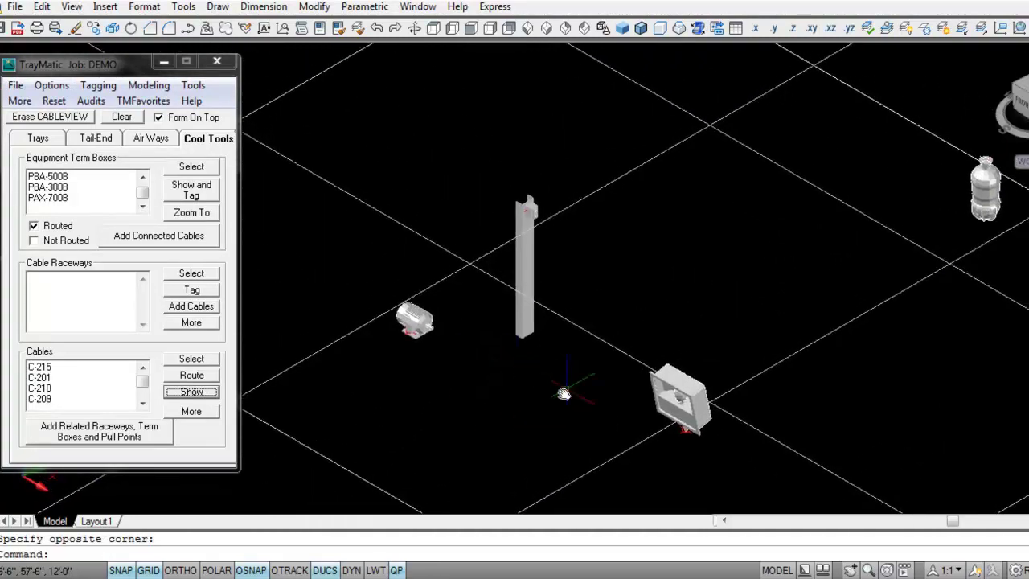
{"action": "middle_click_drag", "start_coordinate": [812, 222], "coordinate": [870, 470]}
{"action": "scroll", "coordinate": [498, 272], "scroll_direction": "down", "scroll_amount": 2}
{"action": "middle_click_drag", "start_coordinate": [475, 308], "coordinate": [819, 255]}
{"action": "scroll", "coordinate": [819, 255], "scroll_direction": "down", "scroll_amount": 1}
{"action": "scroll", "coordinate": [523, 326], "scroll_direction": "down", "scroll_amount": 2}
{"action": "scroll", "coordinate": [589, 292], "scroll_direction": "up", "scroll_amount": 1}
{"action": "middle_click_drag", "start_coordinate": [589, 292], "coordinate": [748, 155]}
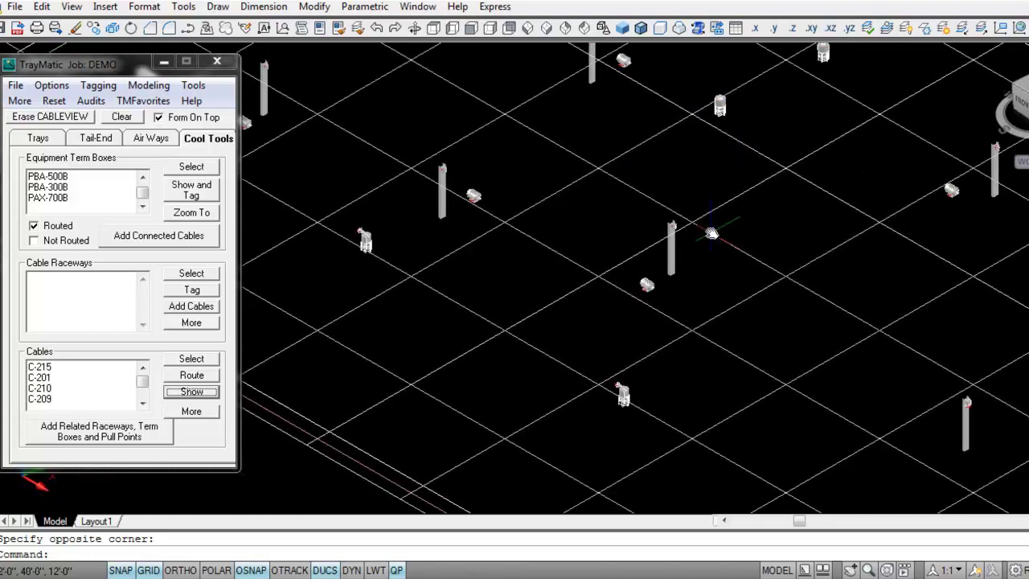
{"action": "middle_click", "coordinate": [612, 279]}
{"action": "middle_click", "coordinate": [612, 279]}
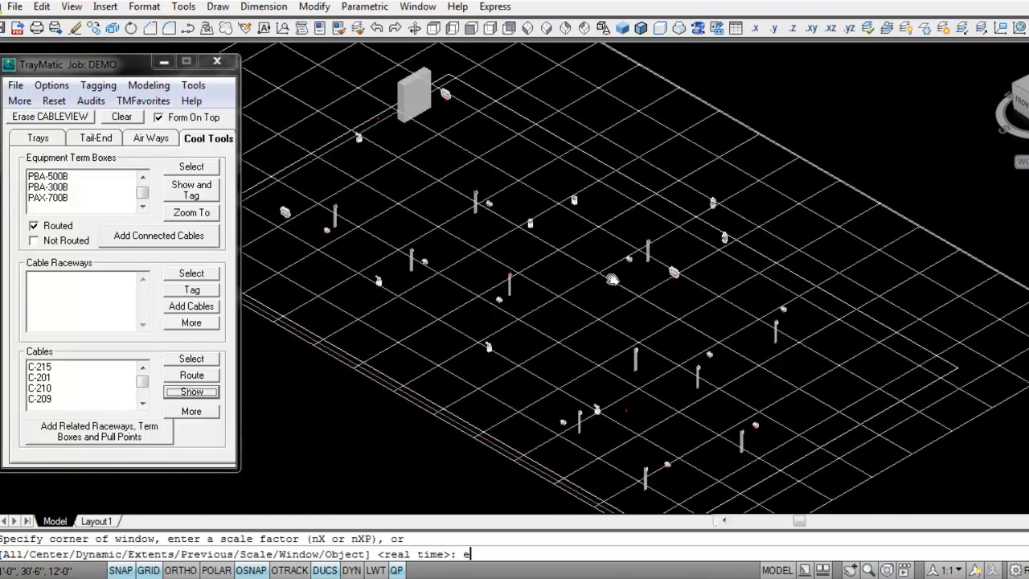
Step: Generate the TrayMatic bill of materials for the boxes in the drawing only
{"action": "left_click", "coordinate": [17, 86]}
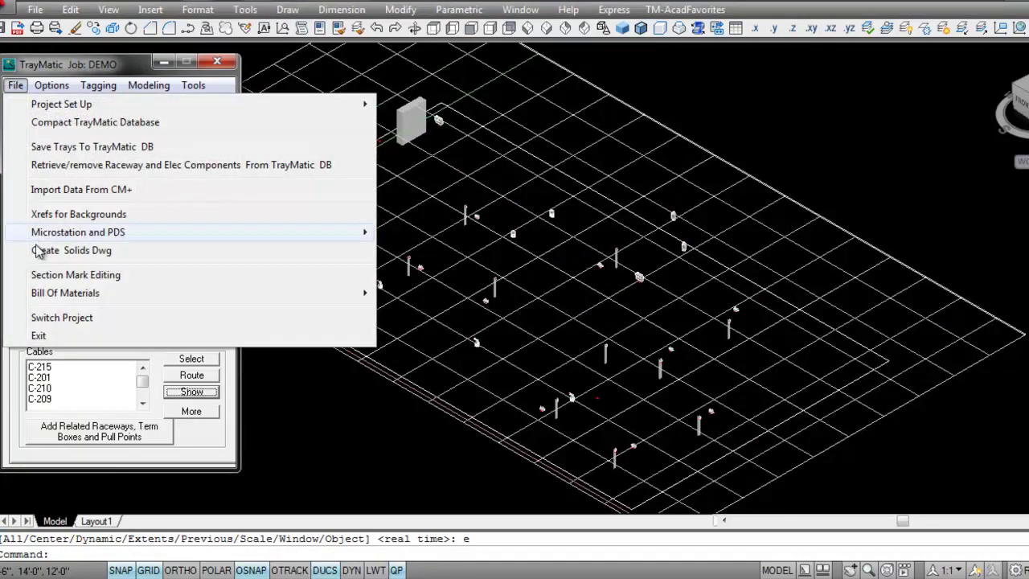
{"action": "mouse_move", "coordinate": [47, 300]}
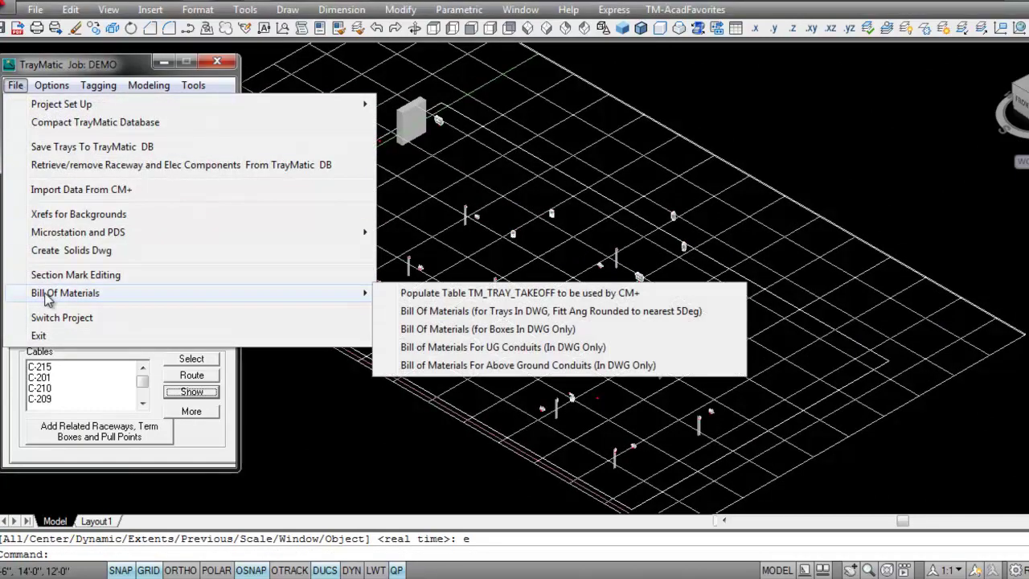
{"action": "left_click", "coordinate": [532, 335]}
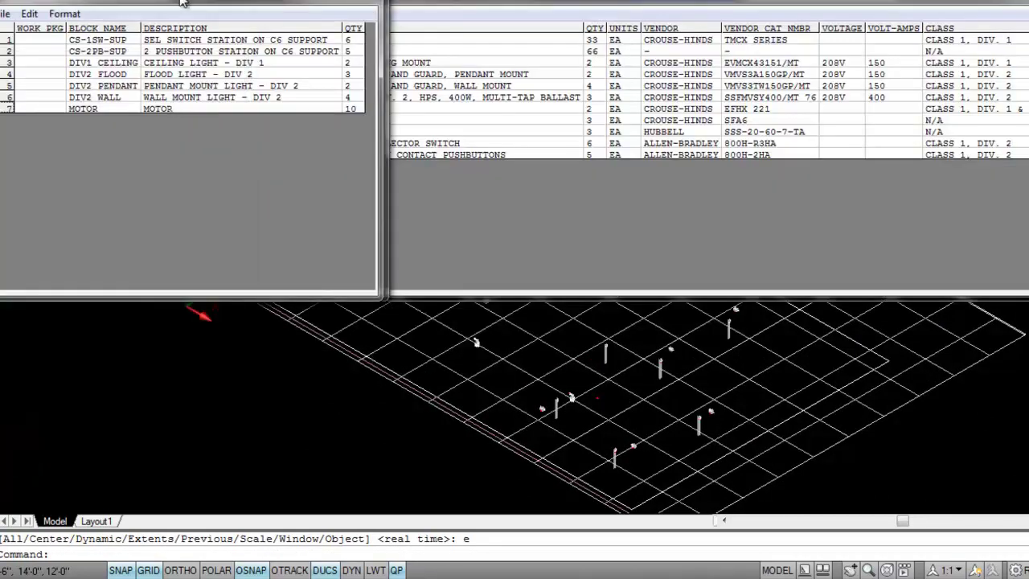
Step: Review and close the electrical blocks and details lists, and examine the vendors, catalog numbers and quantities in the bill of material
{"action": "left_click_drag", "start_coordinate": [179, 2], "coordinate": [414, 205]}
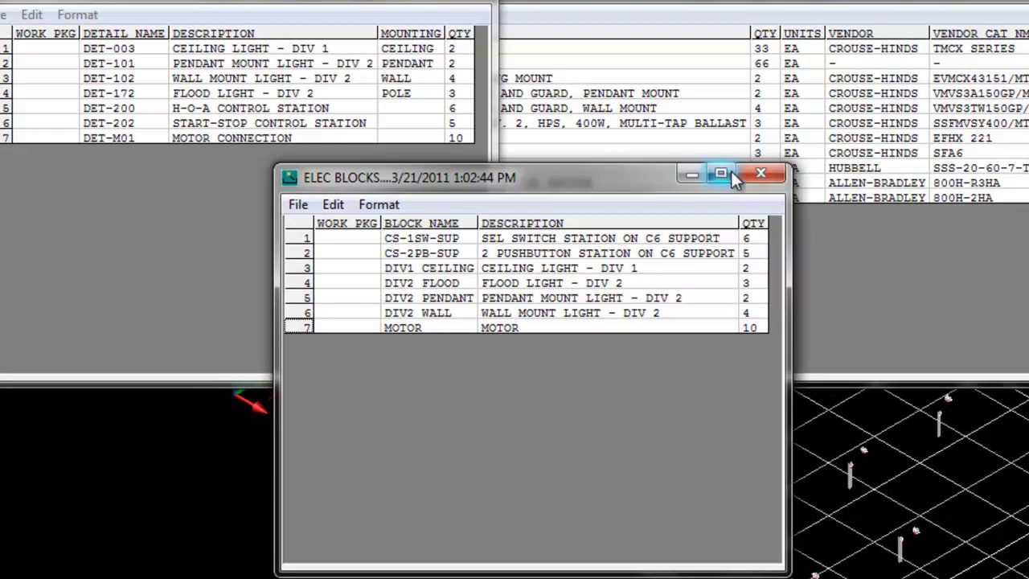
{"action": "left_click", "coordinate": [764, 172]}
{"action": "left_click_drag", "start_coordinate": [348, 0], "coordinate": [630, 145]}
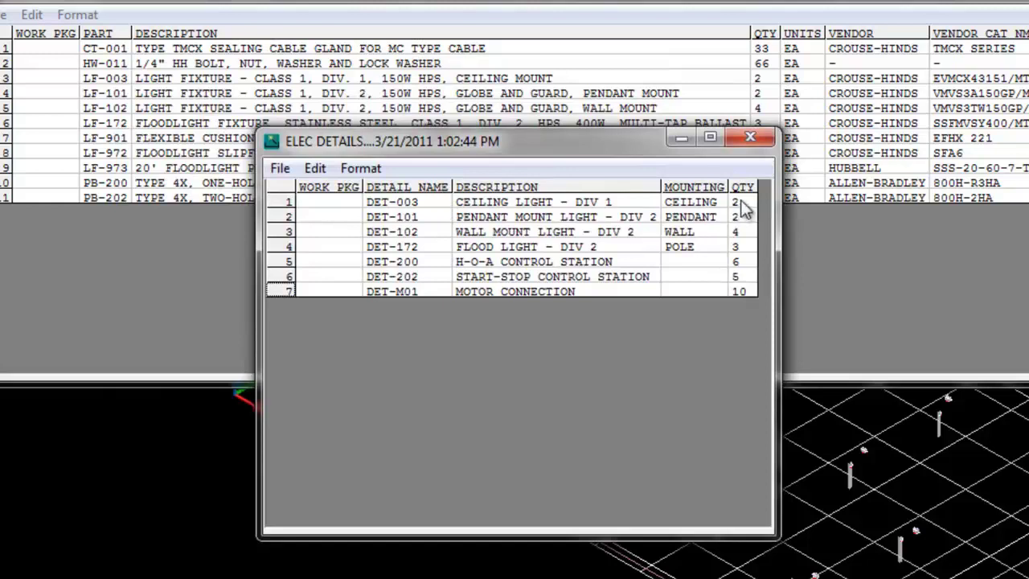
{"action": "left_click", "coordinate": [750, 138]}
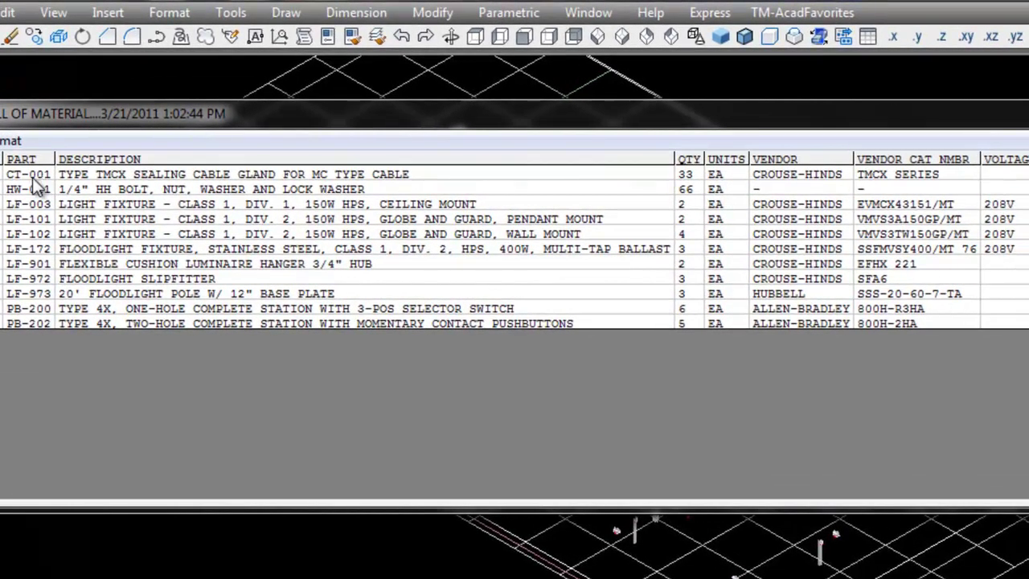
{"action": "left_click", "coordinate": [784, 205]}
{"action": "left_click", "coordinate": [907, 205]}
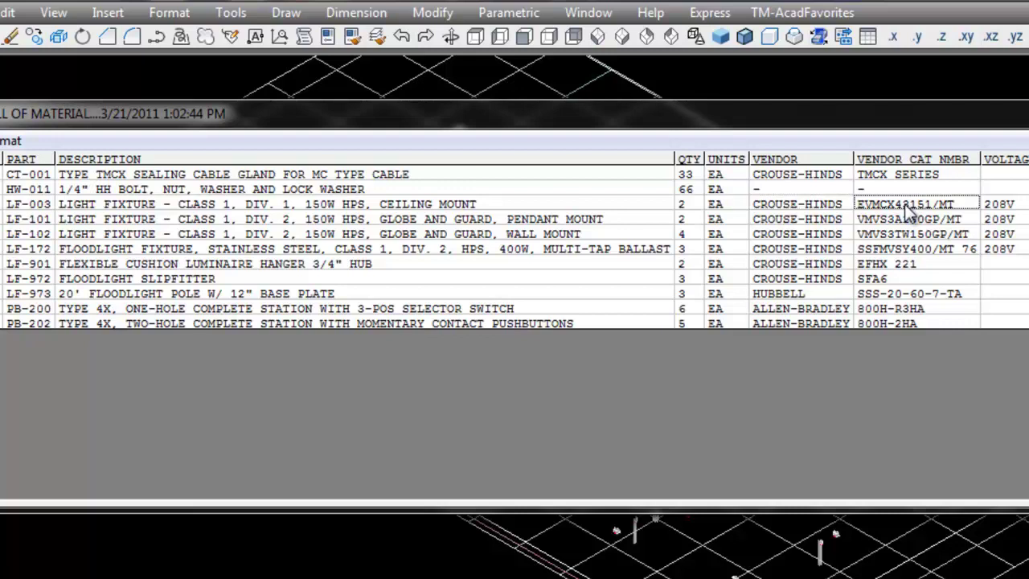
{"action": "left_click_drag", "start_coordinate": [684, 206], "coordinate": [681, 269]}
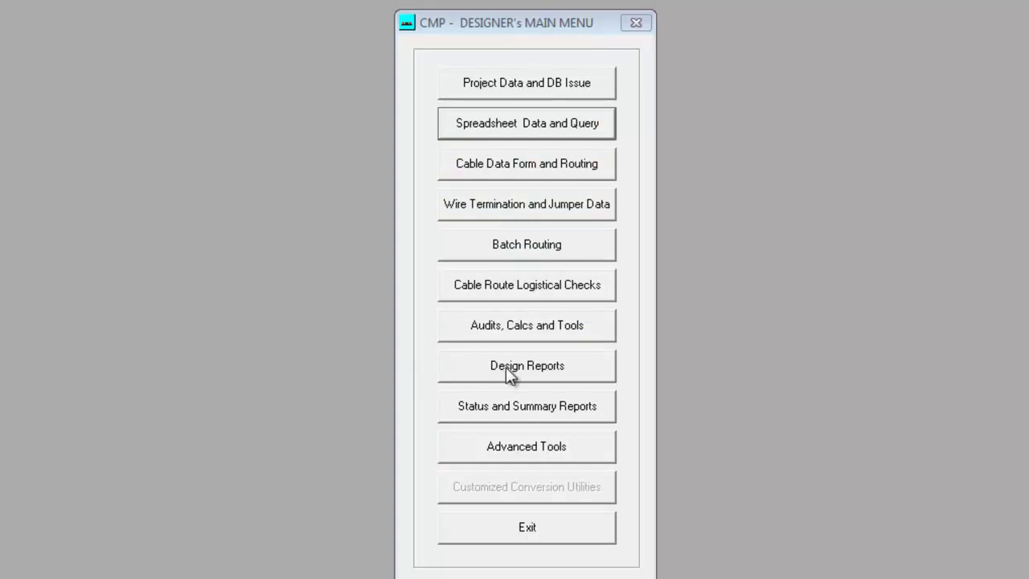
Step: In CMP, create a D2 - Cables Contained tray fill report for service level P, described as TRAY FILL, and look it over
{"action": "left_click", "coordinate": [506, 366]}
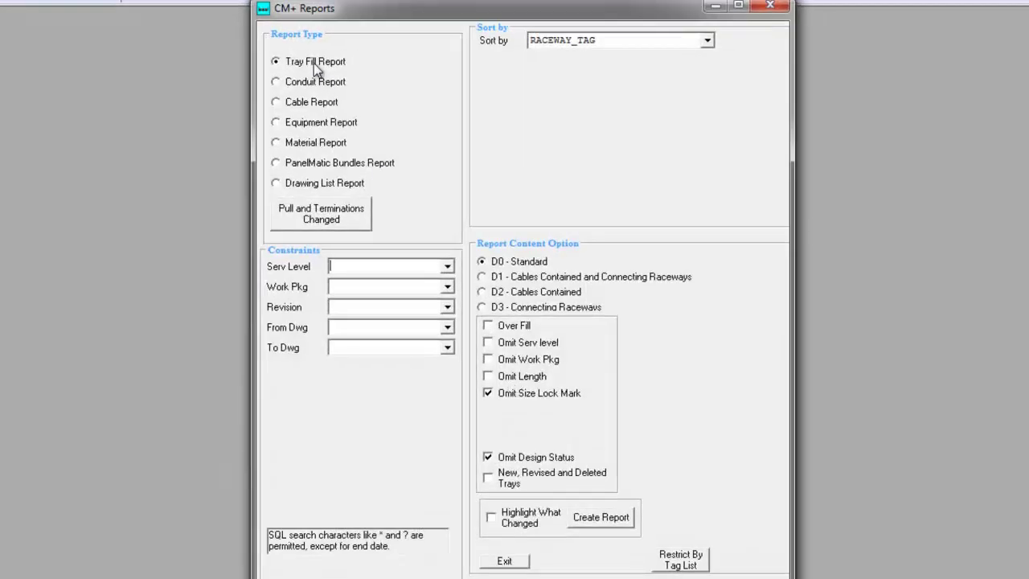
{"action": "left_click", "coordinate": [447, 272]}
{"action": "left_click", "coordinate": [333, 307]}
{"action": "left_click", "coordinate": [488, 278]}
{"action": "left_click", "coordinate": [483, 293]}
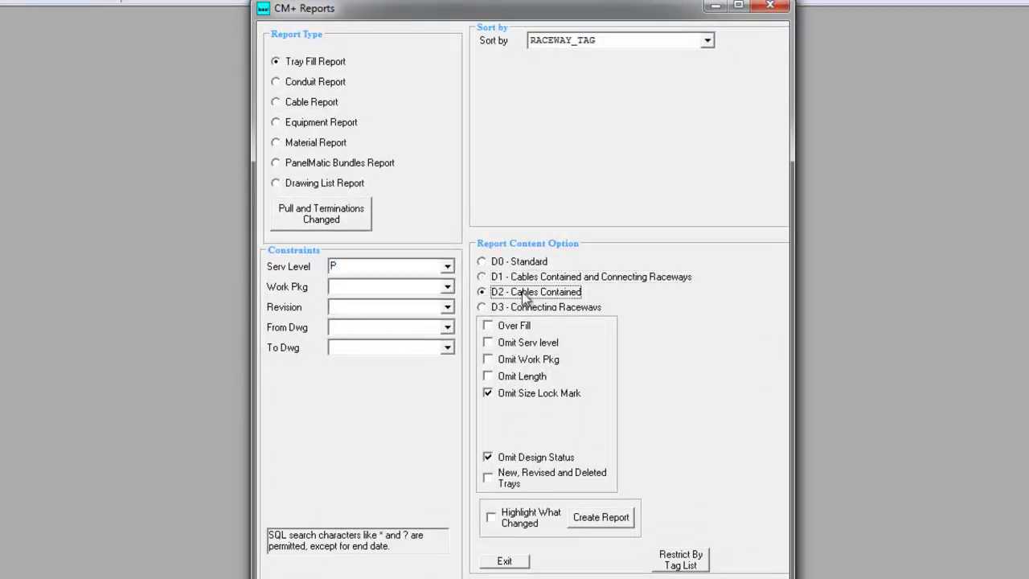
{"action": "left_click", "coordinate": [604, 520]}
{"action": "type", "text": "TRAY FILL"}
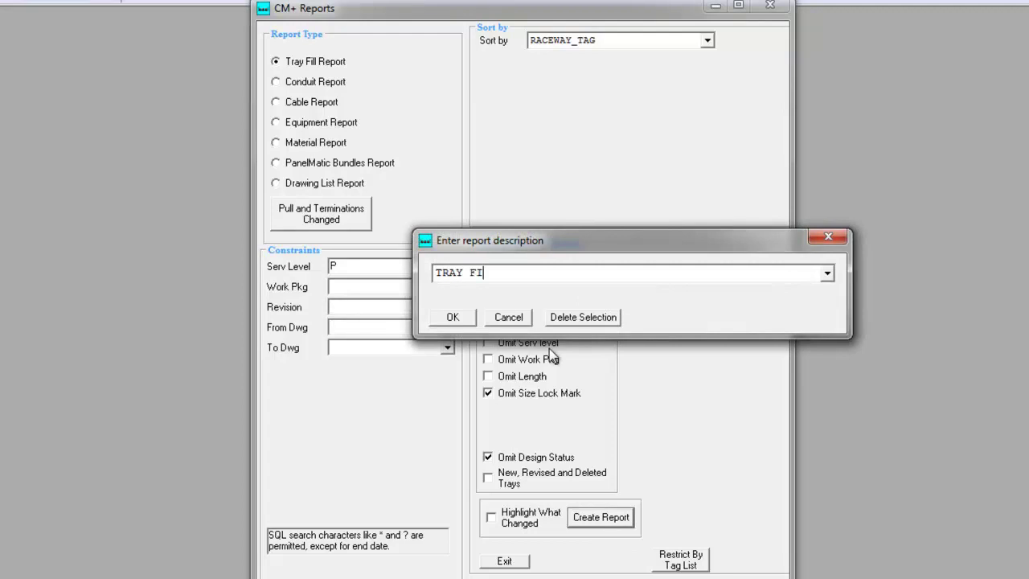
{"action": "left_click", "coordinate": [455, 319]}
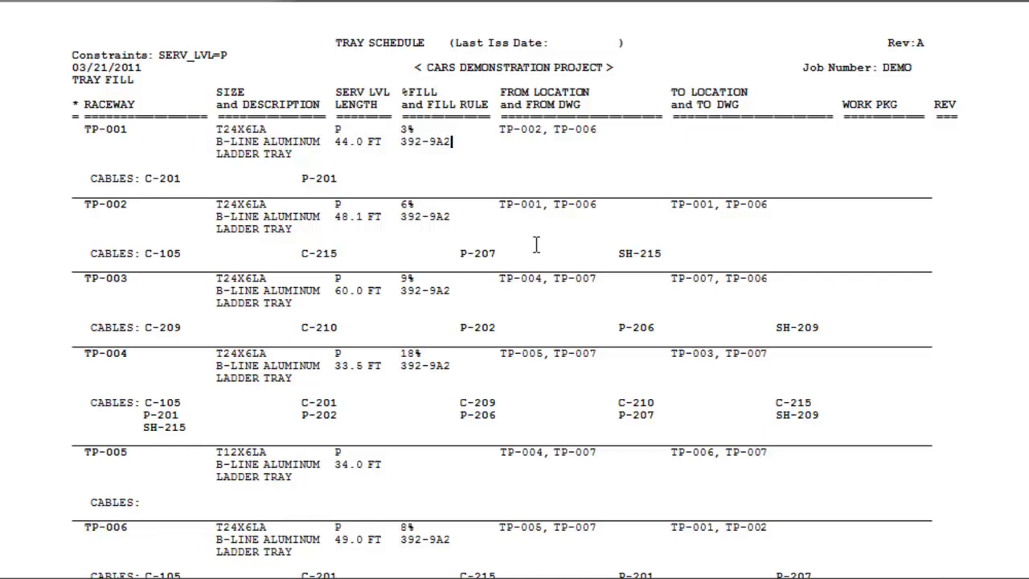
{"action": "scroll", "coordinate": [536, 244], "scroll_direction": "down", "scroll_amount": 1}
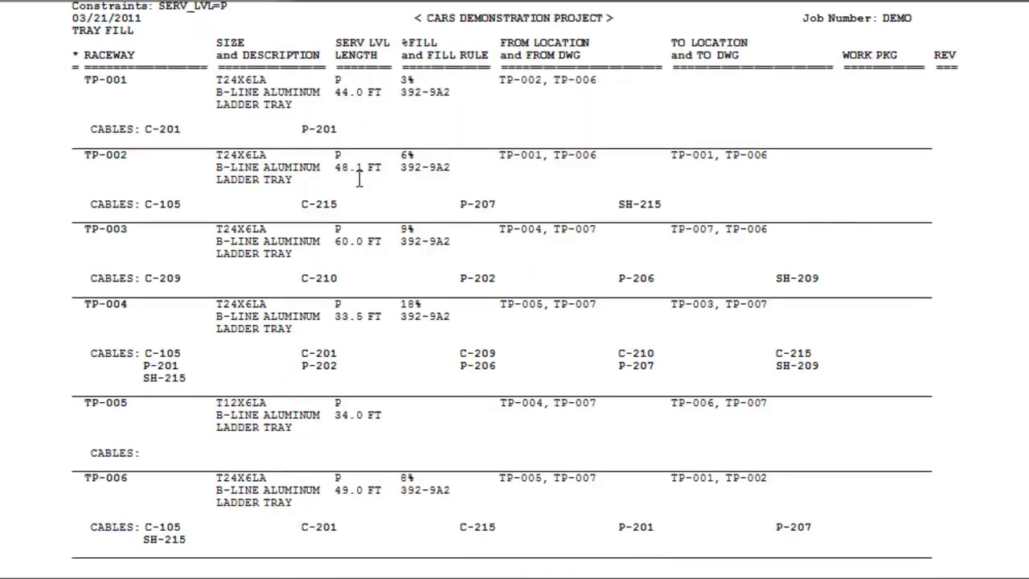
{"action": "scroll", "coordinate": [359, 179], "scroll_direction": "down", "scroll_amount": 1}
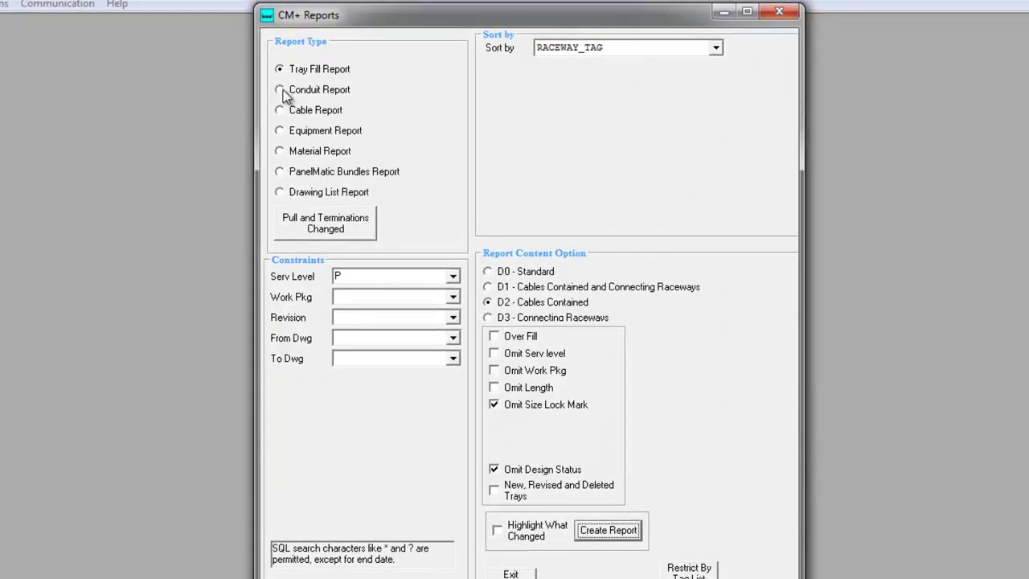
Step: Create a D12 - Cables Contained conduit report with the description CONDUIT SCHEDULE
{"action": "left_click", "coordinate": [280, 90]}
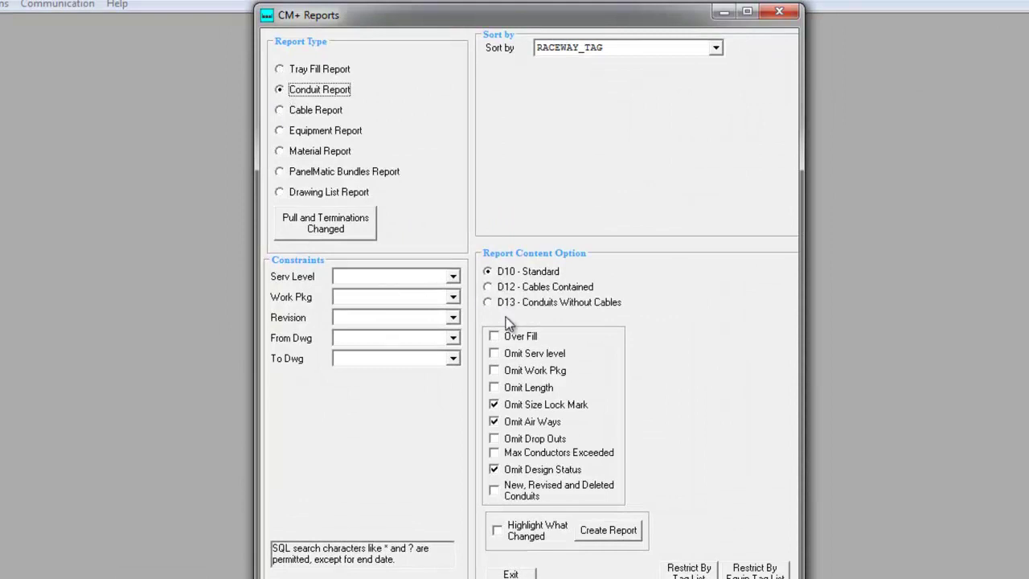
{"action": "left_click", "coordinate": [488, 287]}
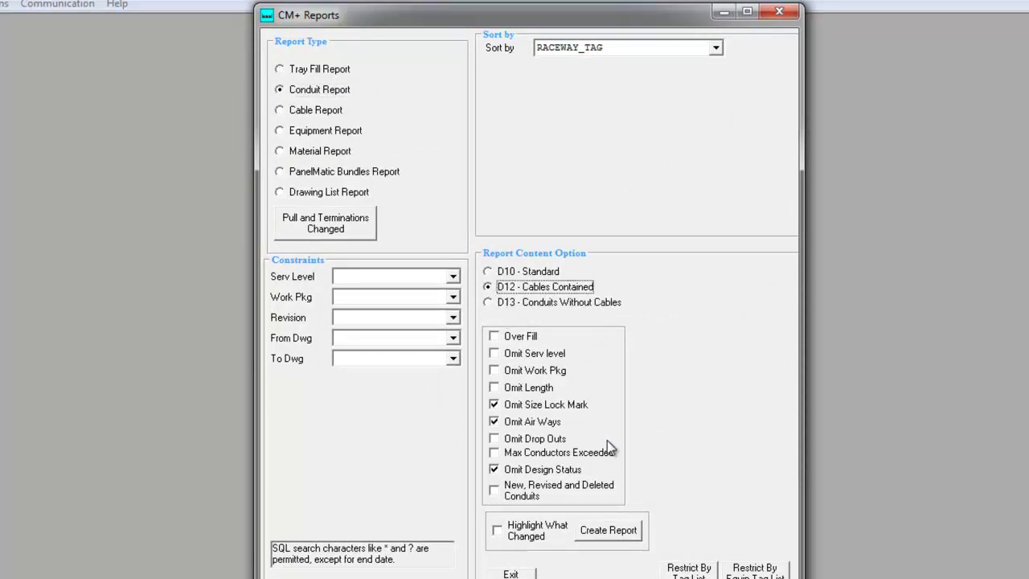
{"action": "left_click", "coordinate": [607, 531]}
{"action": "type", "text": "CONDUIT SCHEDULE"}
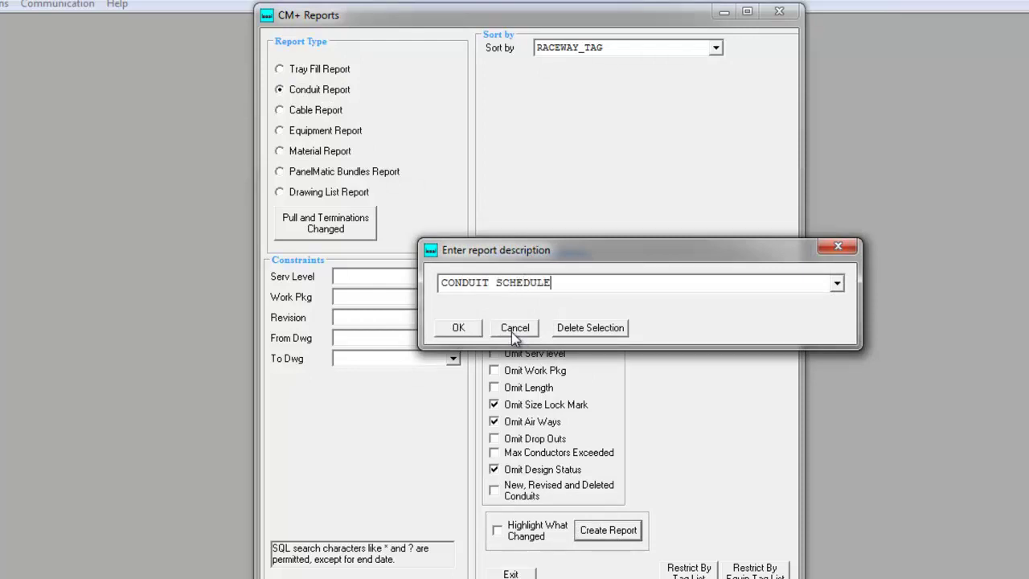
{"action": "key", "text": "Return"}
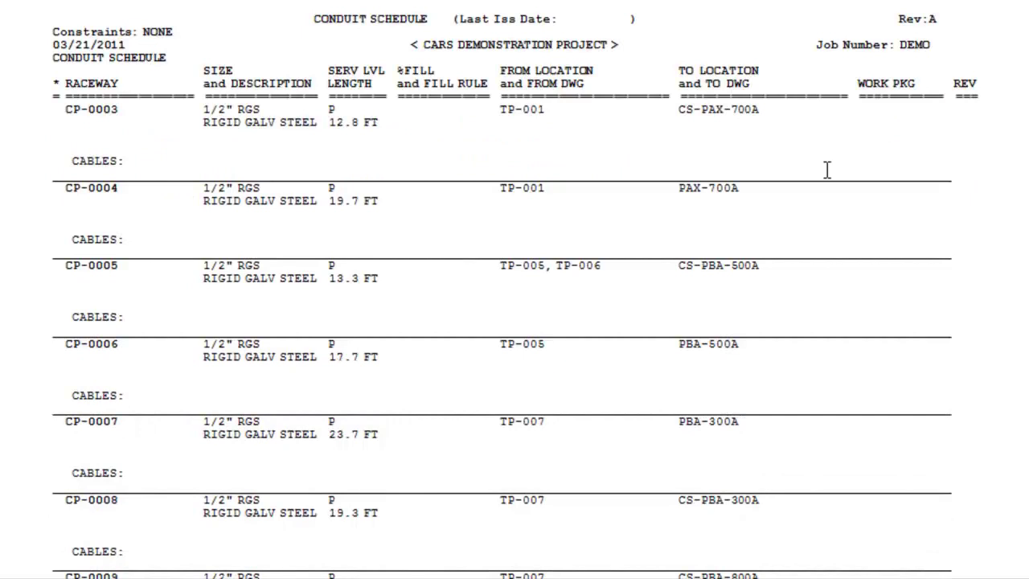
Step: Examine the conduit sizes, lengths, fill and contained cables throughout the conduit schedule
{"action": "scroll", "coordinate": [827, 169], "scroll_direction": "down", "scroll_amount": 1}
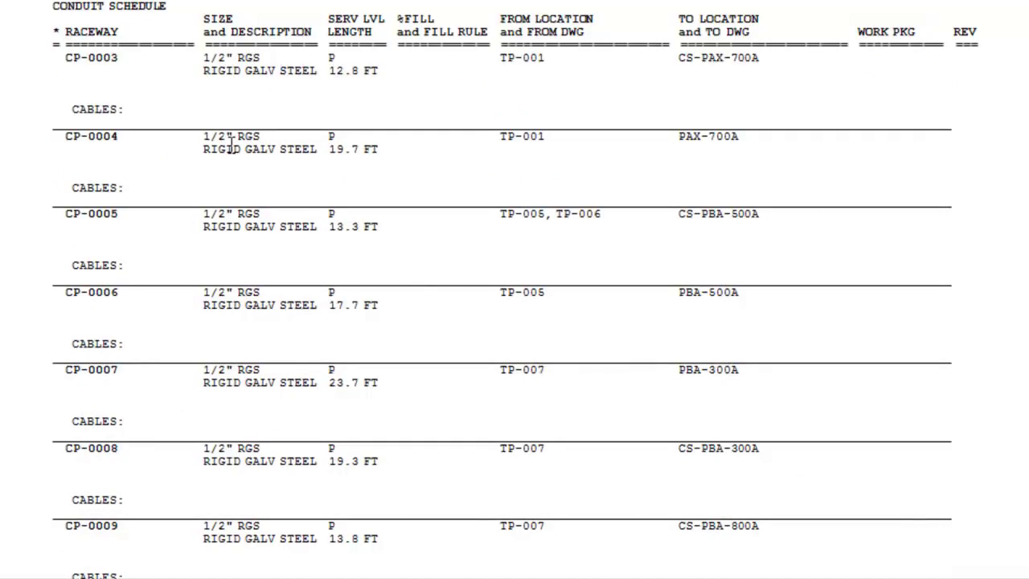
{"action": "scroll", "coordinate": [231, 145], "scroll_direction": "down", "scroll_amount": 10}
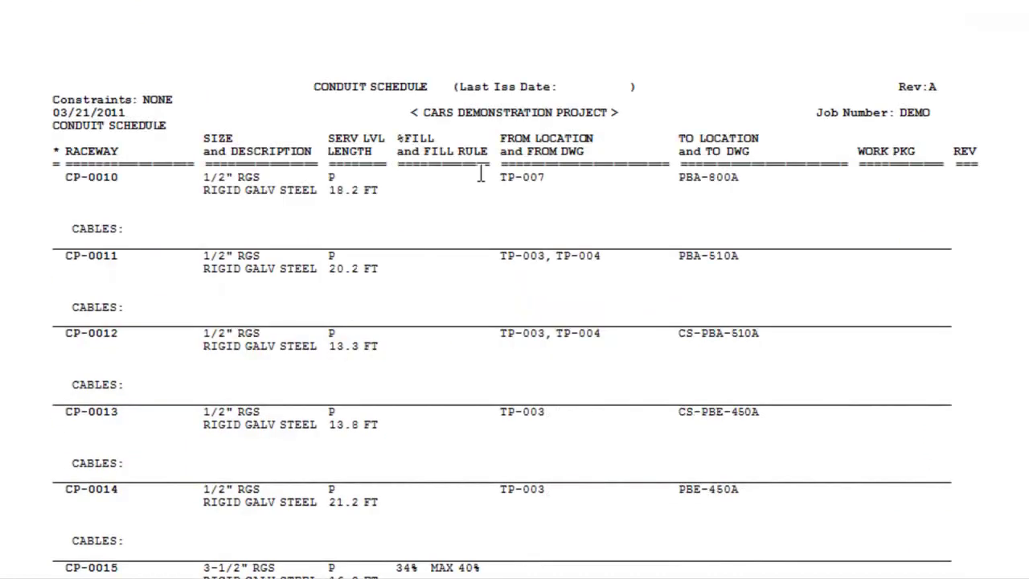
{"action": "scroll", "coordinate": [480, 183], "scroll_direction": "down", "scroll_amount": 3}
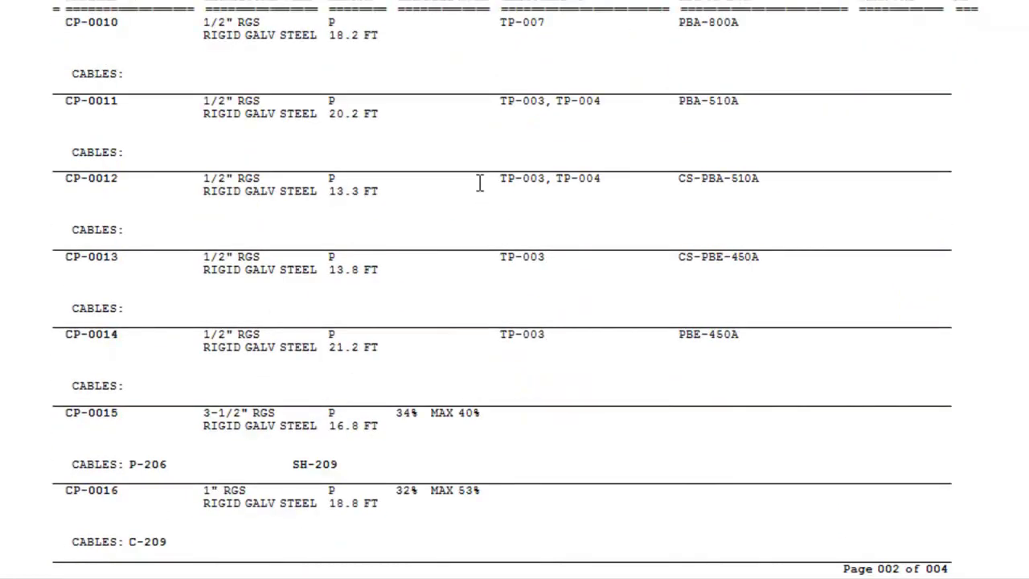
{"action": "scroll", "coordinate": [480, 184], "scroll_direction": "down", "scroll_amount": 10}
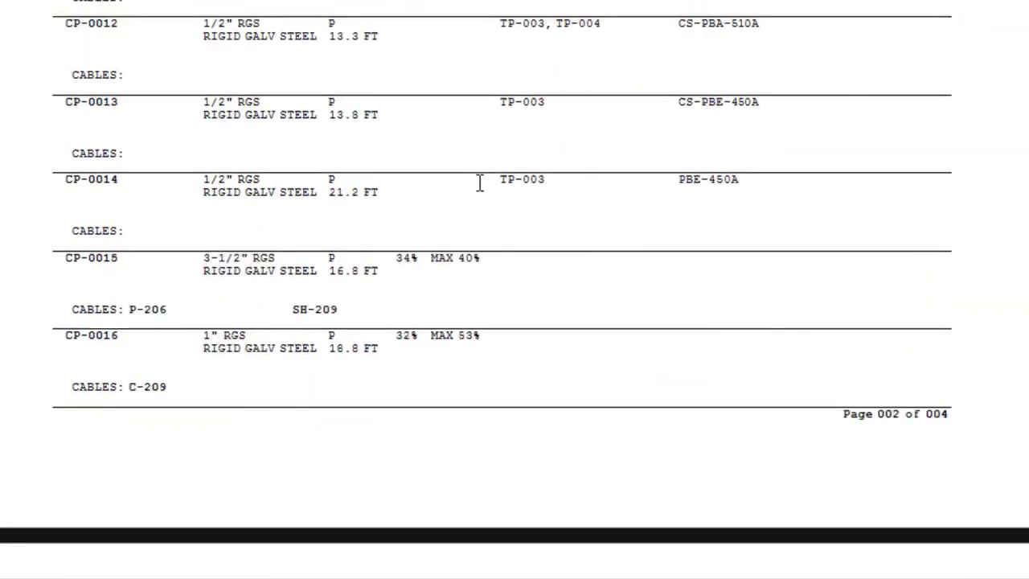
{"action": "scroll", "coordinate": [480, 185], "scroll_direction": "down", "scroll_amount": 3}
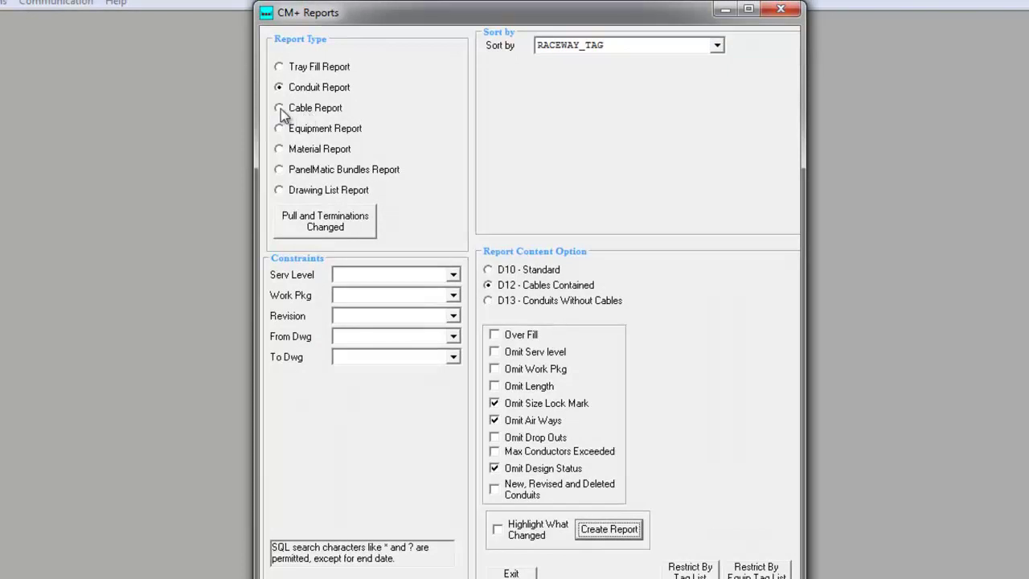
Step: Create a D41 - Cable material report
{"action": "left_click", "coordinate": [279, 149]}
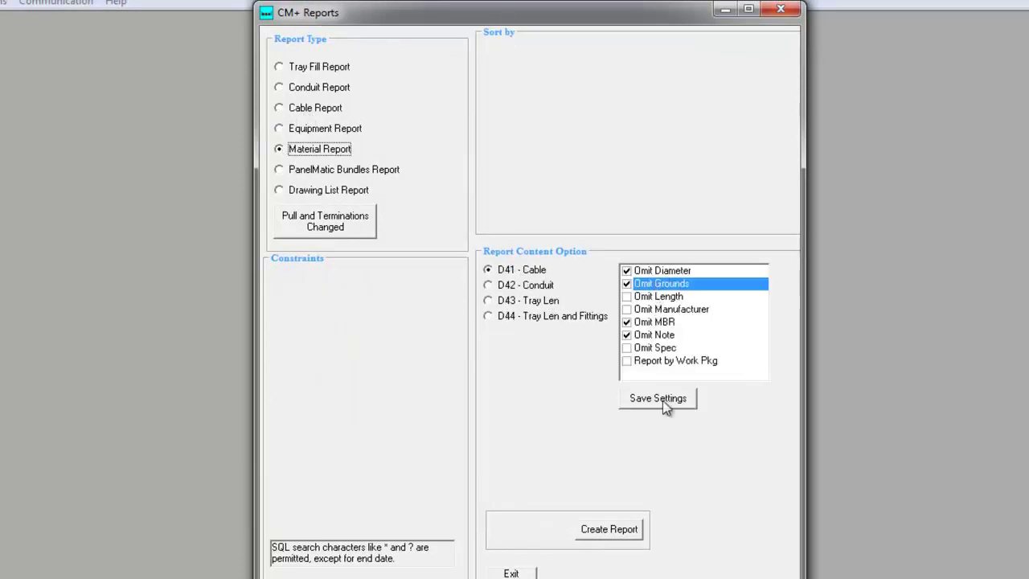
{"action": "left_click", "coordinate": [616, 529]}
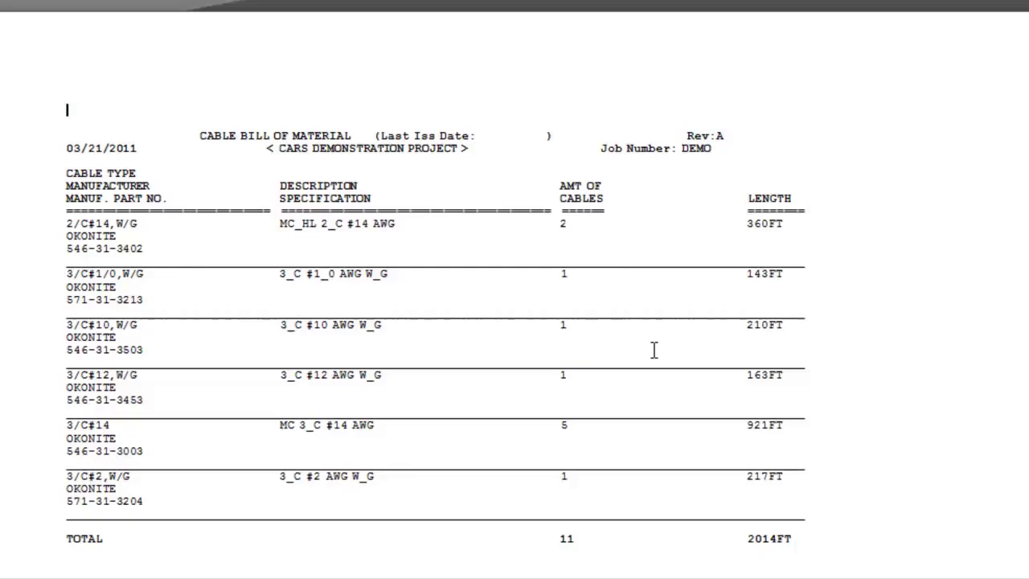